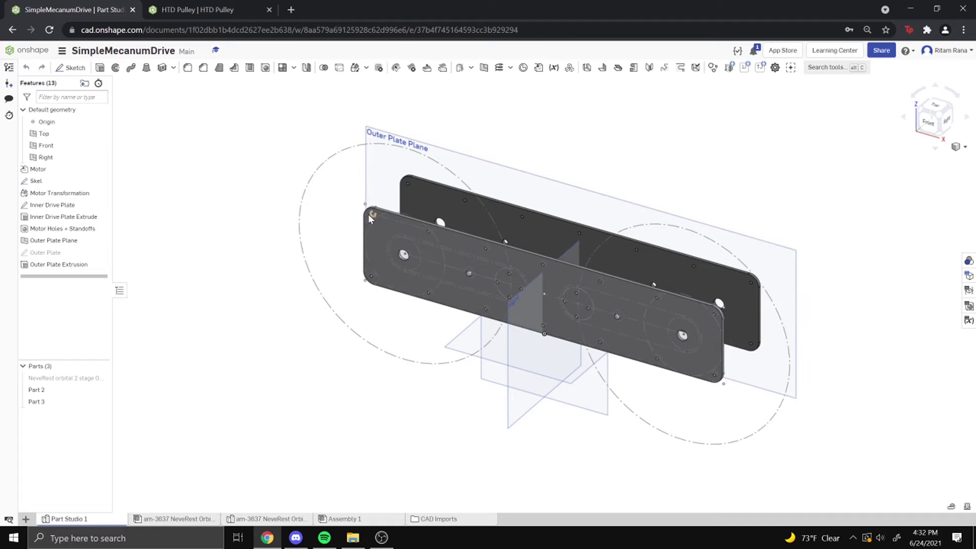
# Fit both drive plates in view and open the create menu for a new tab
pyautogui.scroll(5, 367, 218)
pyautogui.scroll(-5, 621, 276)
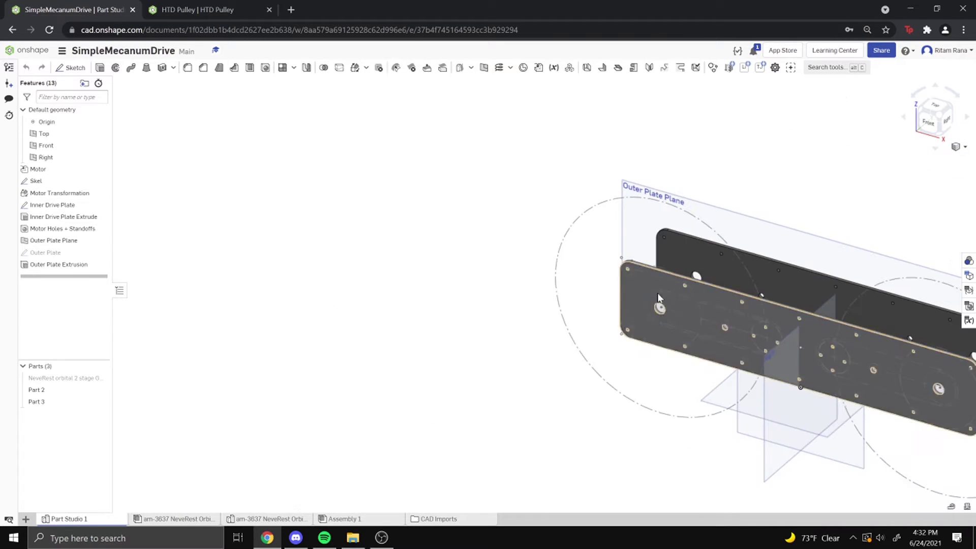
pyautogui.click(935, 119)
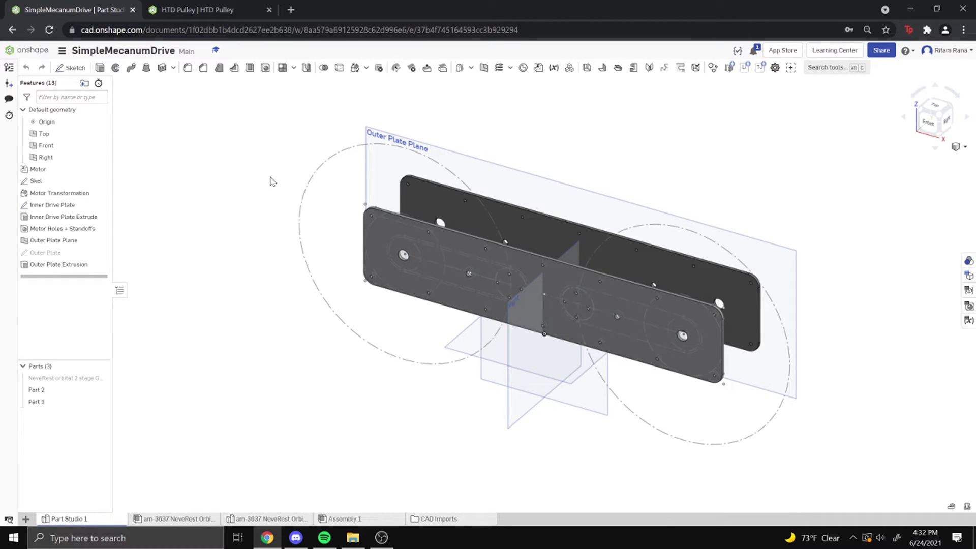
pyautogui.click(25, 518)
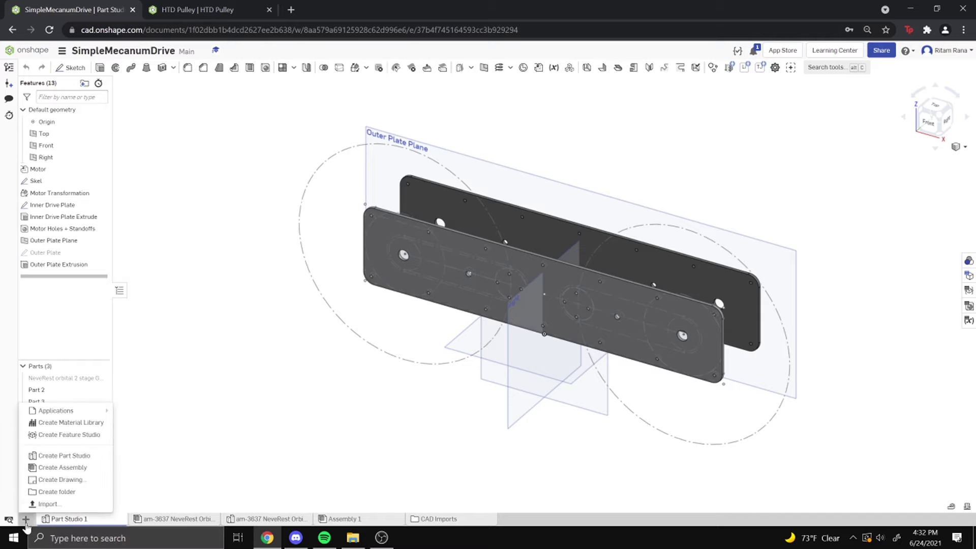
# Create Feature Studio 1 and select its import statement in the code editor
pyautogui.click(69, 435)
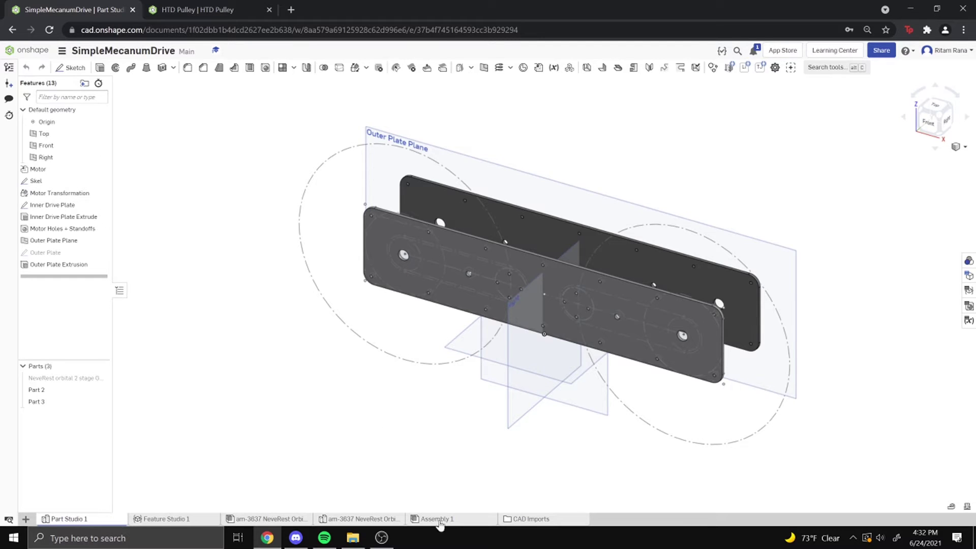
pyautogui.click(158, 518)
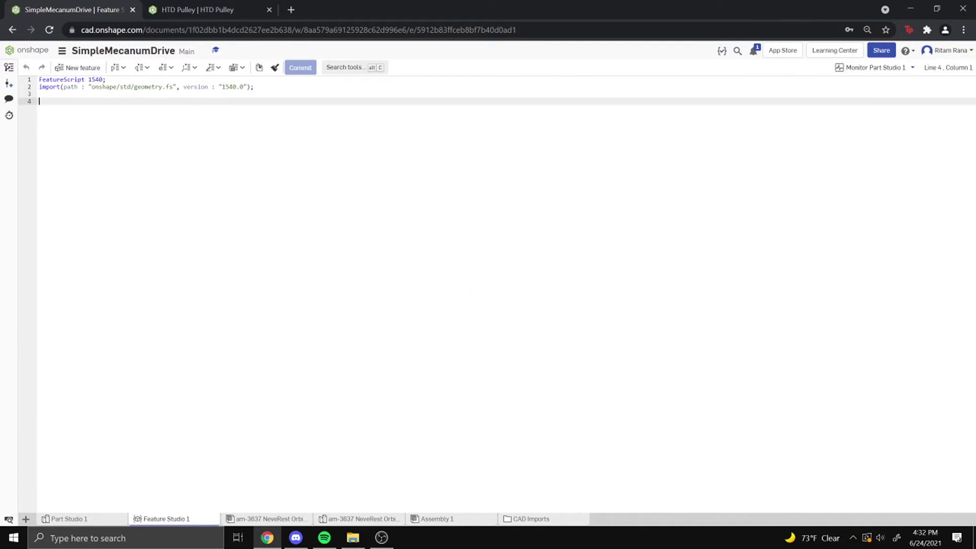
pyautogui.tripleClick(152, 86)
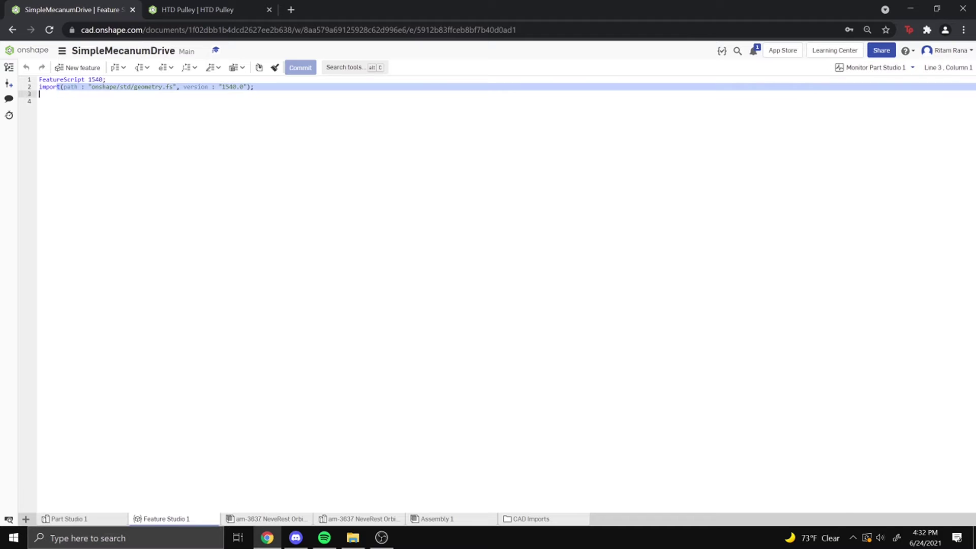
pyautogui.click(175, 94)
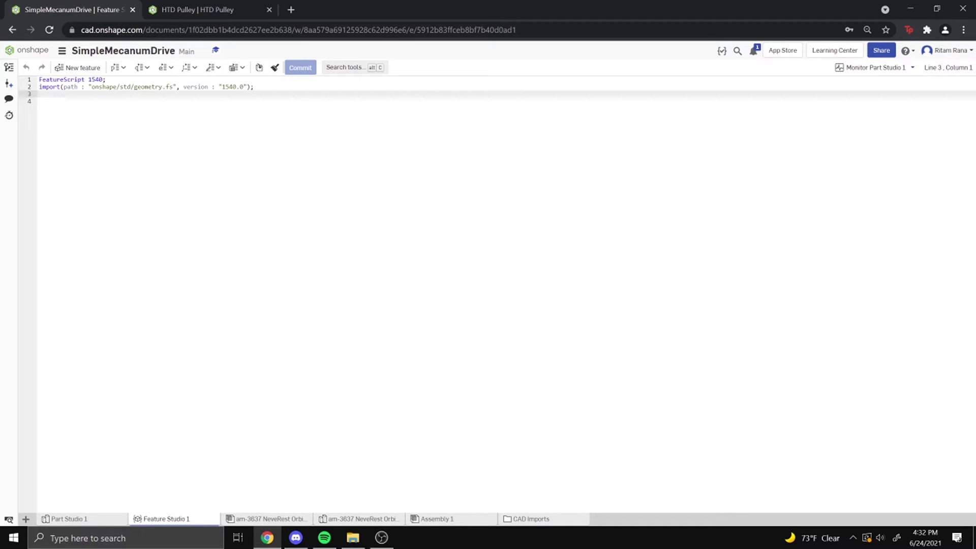
pyautogui.click(168, 7)
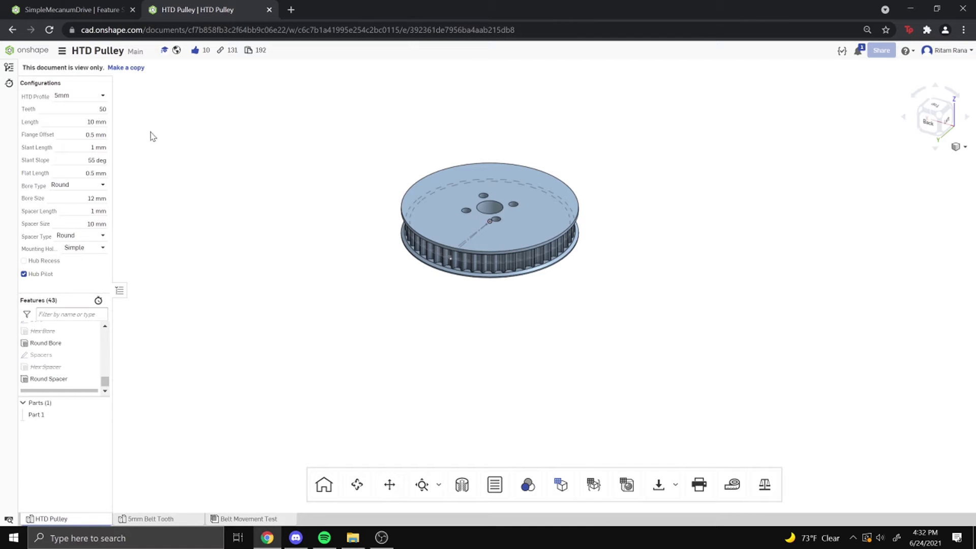
# Enter 24 as the HTD Pulley's Teeth configuration value and fit the pulley in view
pyautogui.moveTo(79, 51); pyautogui.dragTo(124, 51)
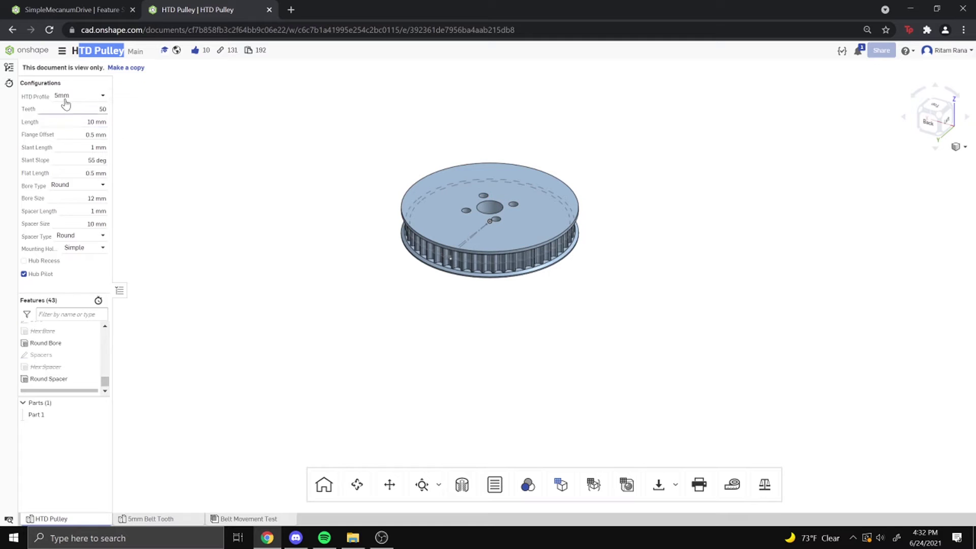
pyautogui.click(99, 109)
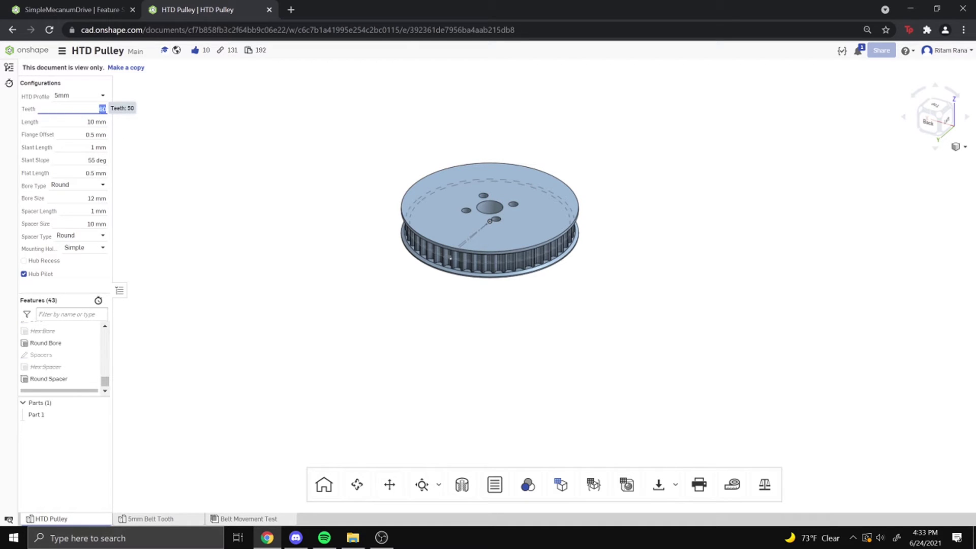
pyautogui.press('Return')
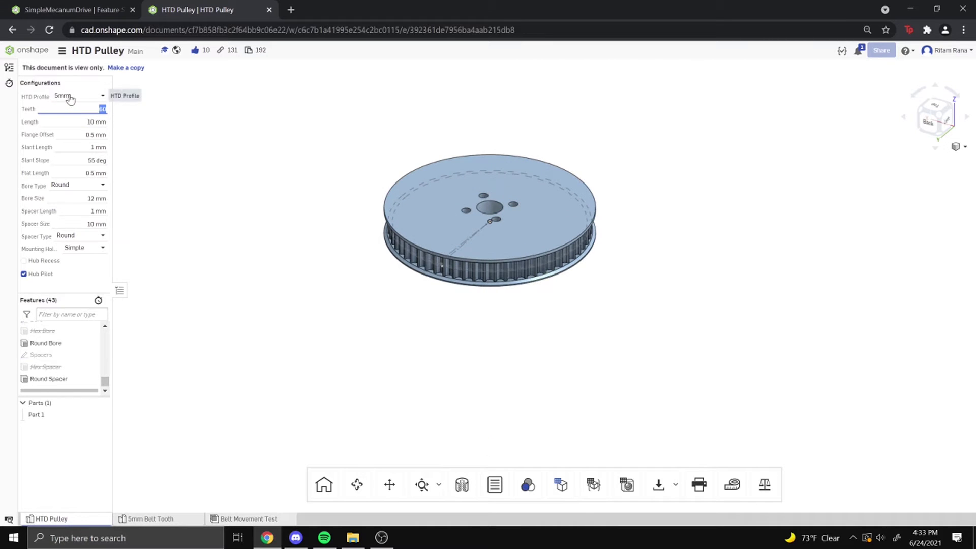
pyautogui.scroll(-4, 168, 133)
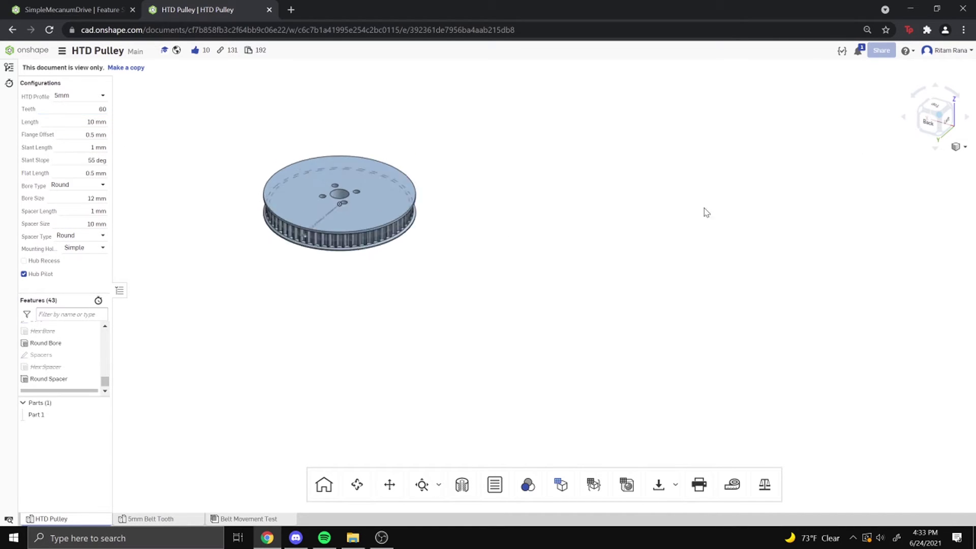
pyautogui.press('f')
pyautogui.scroll(-2, 320, 292)
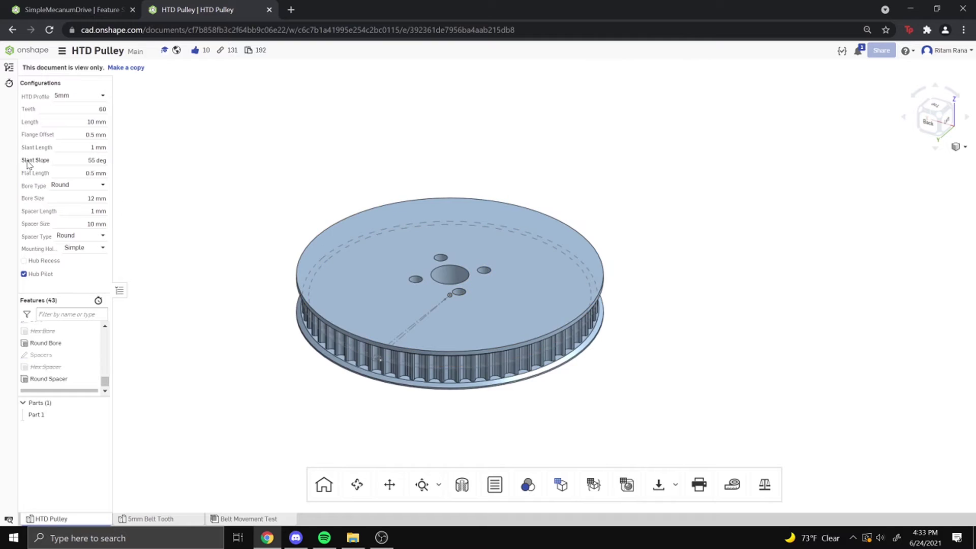
pyautogui.click(104, 109)
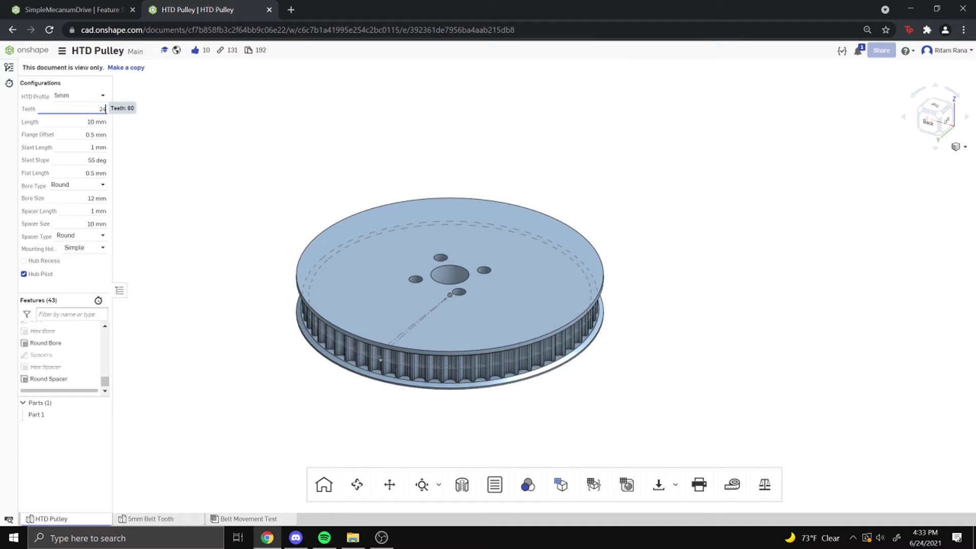
pyautogui.write('24')
pyautogui.press('Return')
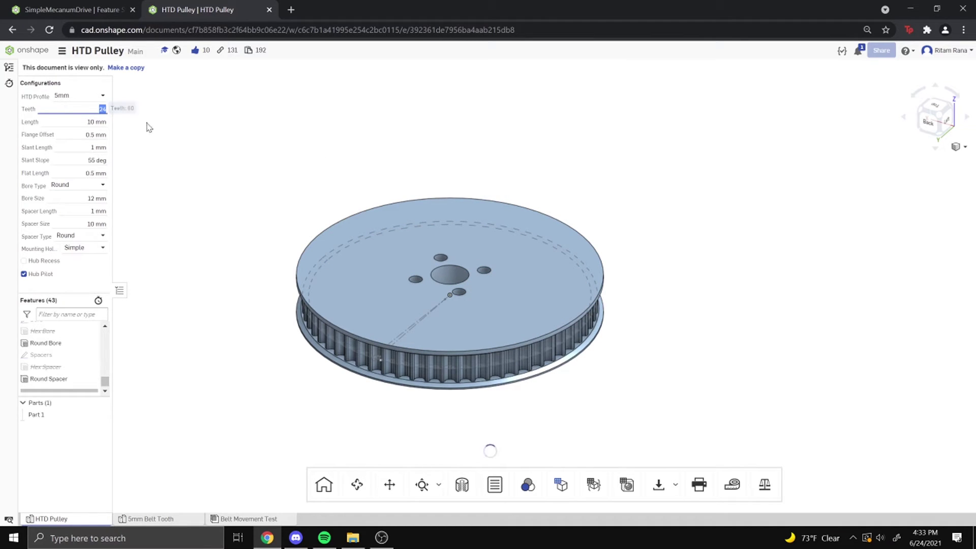
pyautogui.scroll(3, 437, 300)
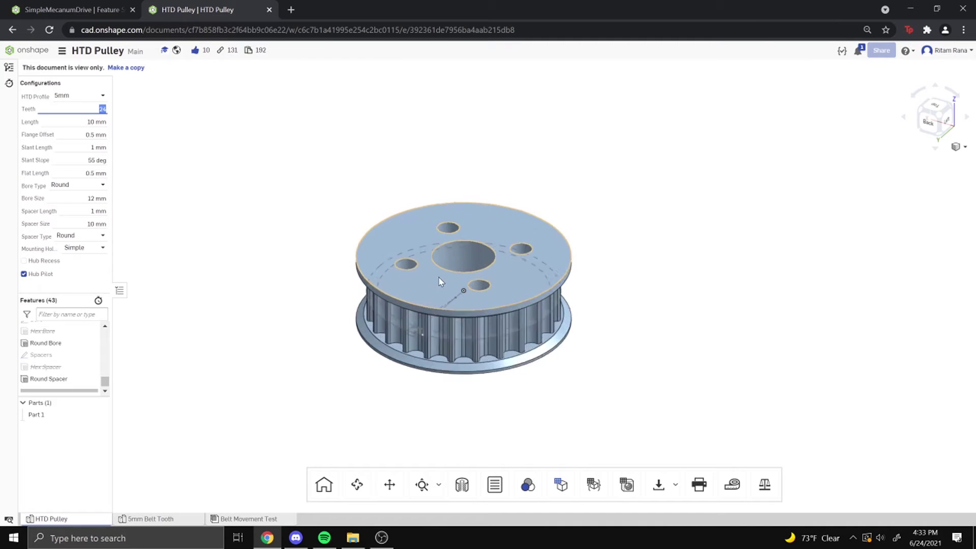
# Look down onto the NeveRest gearmotor face plate in SimpleMecanumDrive
pyautogui.moveTo(437, 300); pyautogui.dragTo(497, 190, button='right')
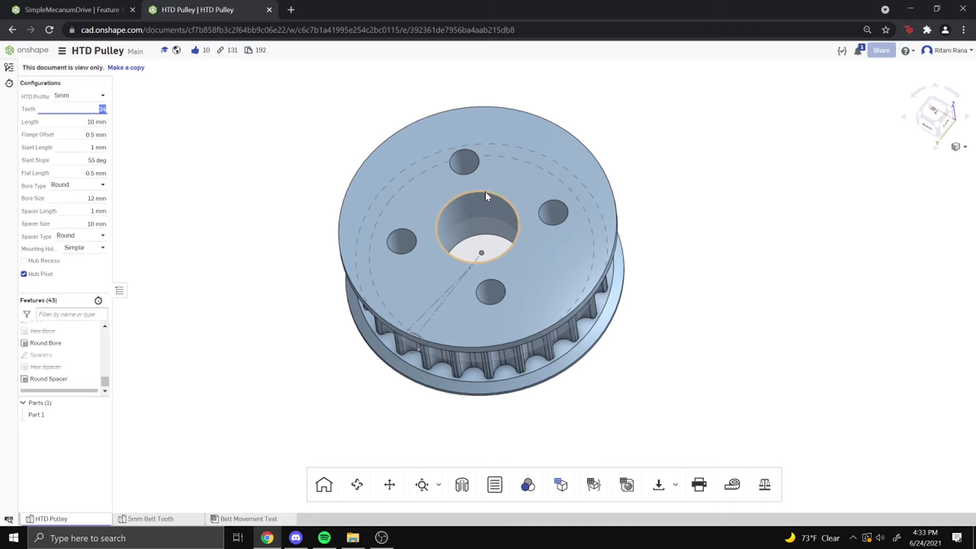
pyautogui.click(71, 9)
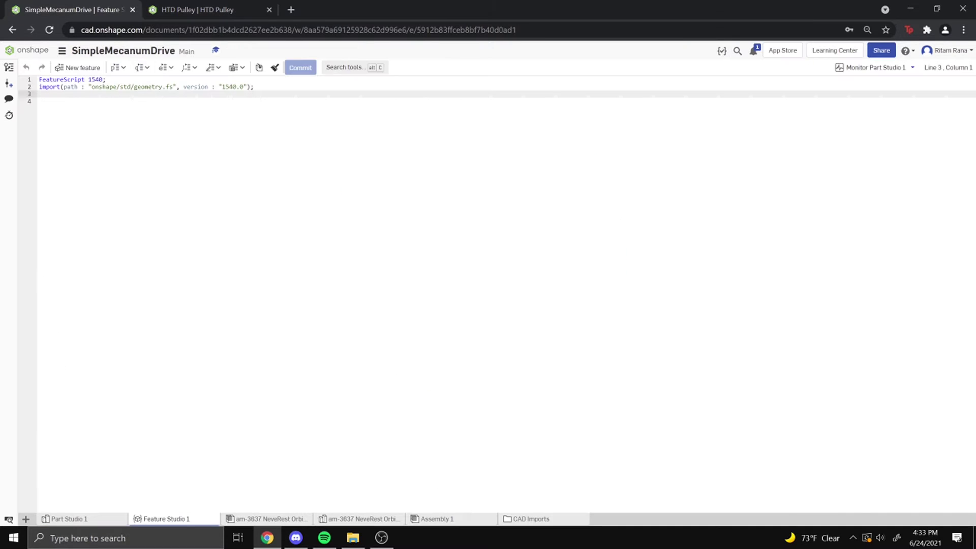
pyautogui.click(269, 518)
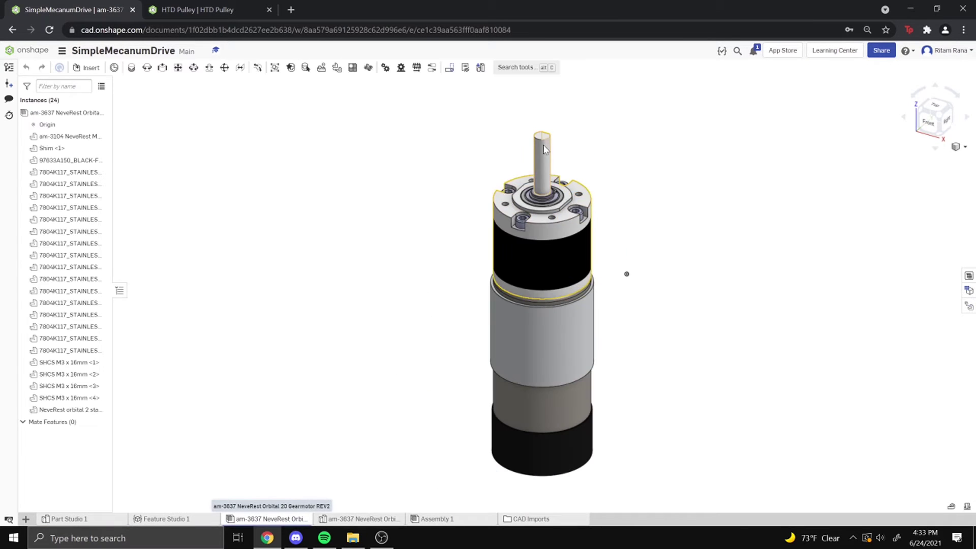
pyautogui.scroll(5, 543, 149)
pyautogui.moveTo(549, 148); pyautogui.dragTo(529, 250, button='right')
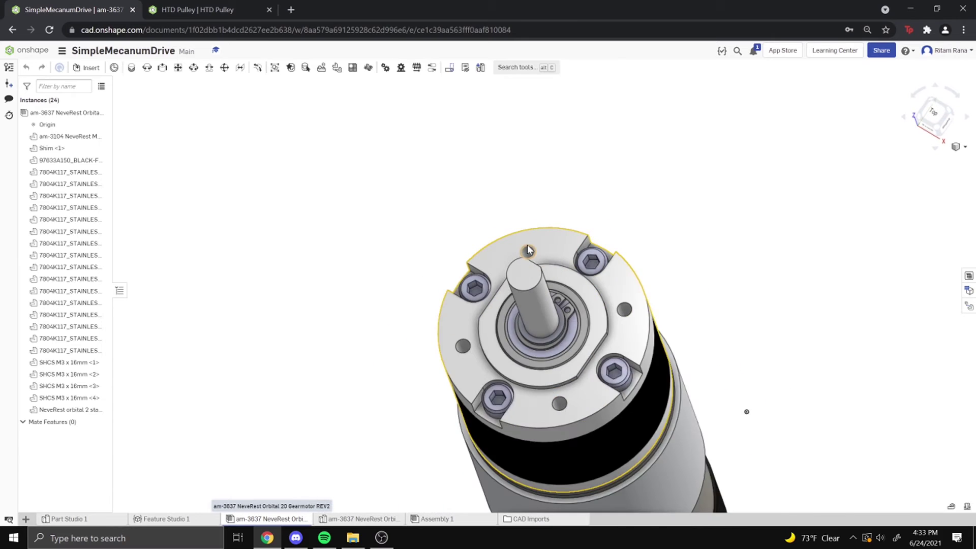
pyautogui.scroll(2, 529, 250)
# Set the pulley's Bore Size to 6 mm and measure the bore's inner diameter
pyautogui.click(198, 10)
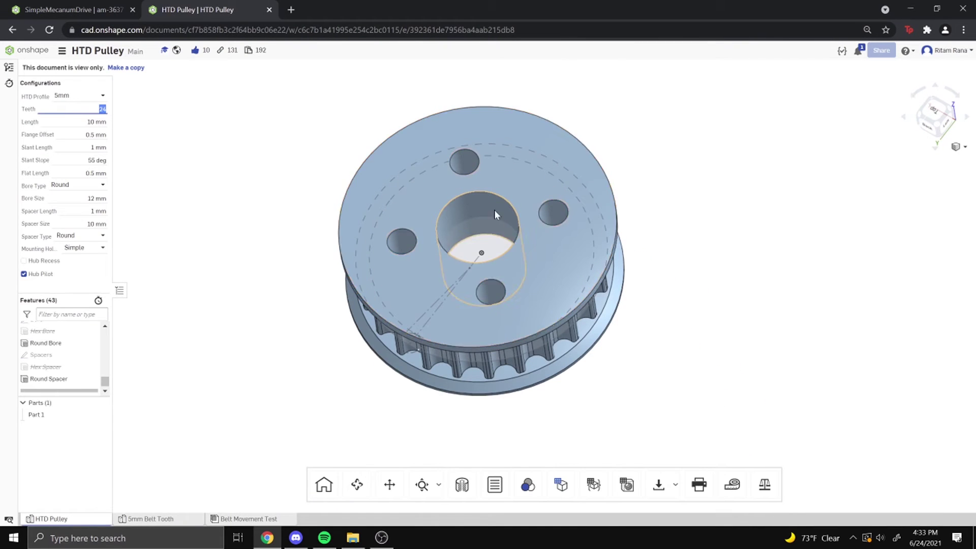
pyautogui.click(96, 198)
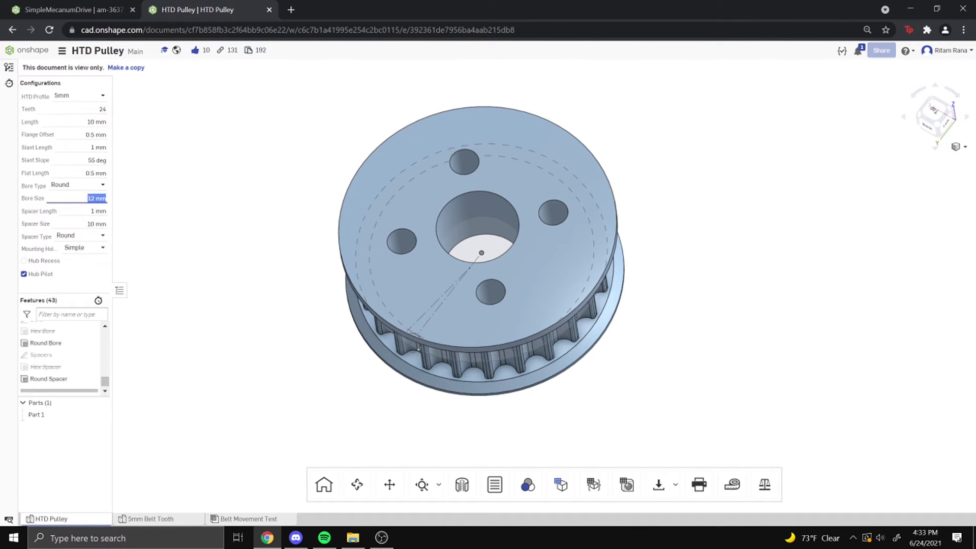
pyautogui.write('6mm')
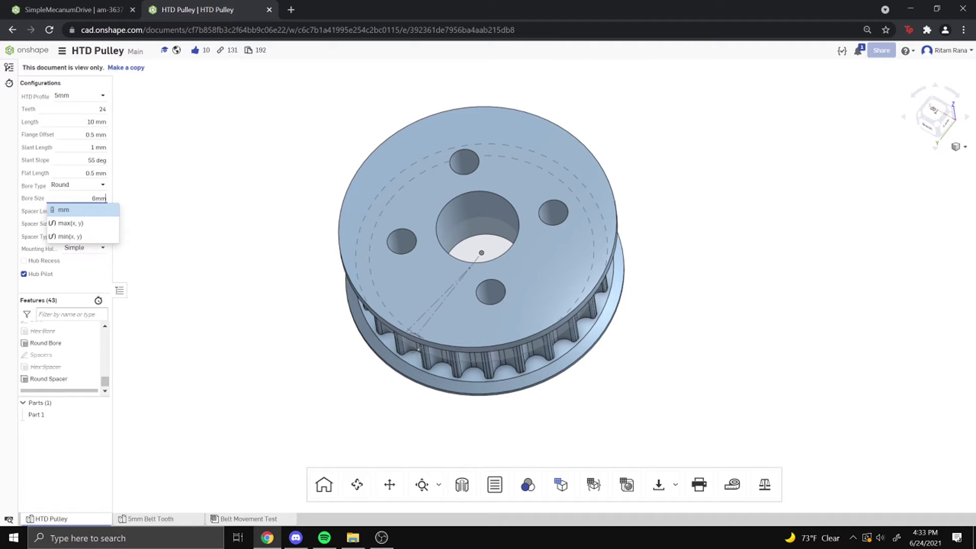
pyautogui.press('Return')
pyautogui.scroll(3, 499, 234)
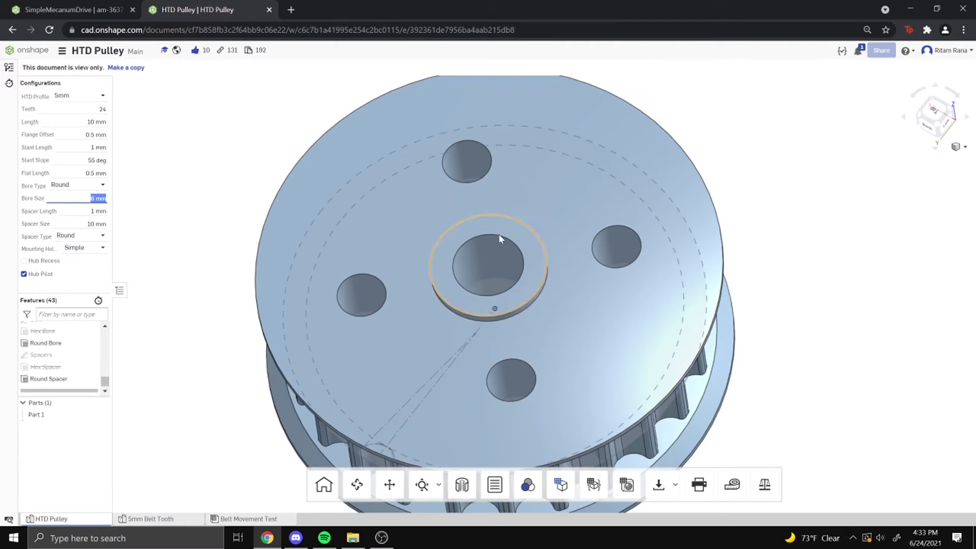
pyautogui.click(514, 244)
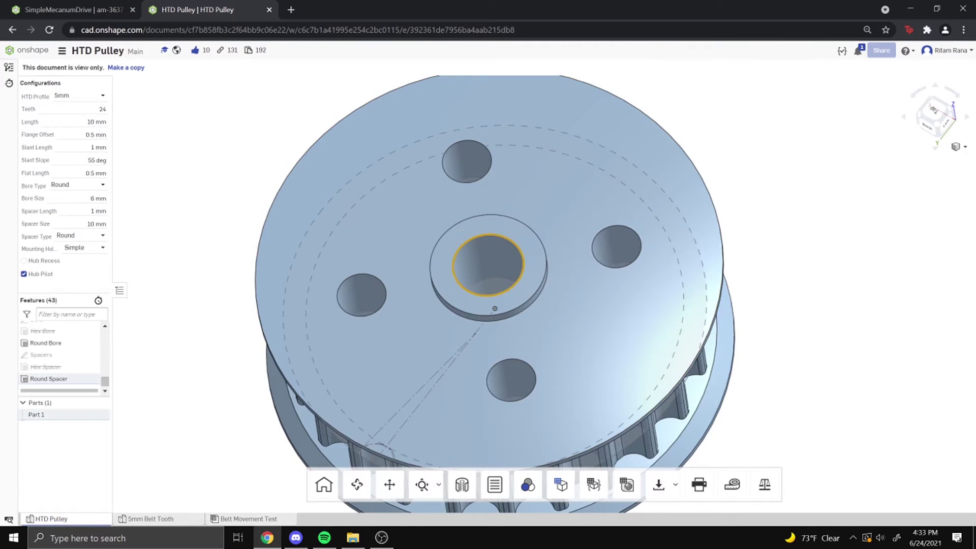
# Make an editable copy of the document named 'HTD Pulley - 24 Teeth'
pyautogui.click(133, 67)
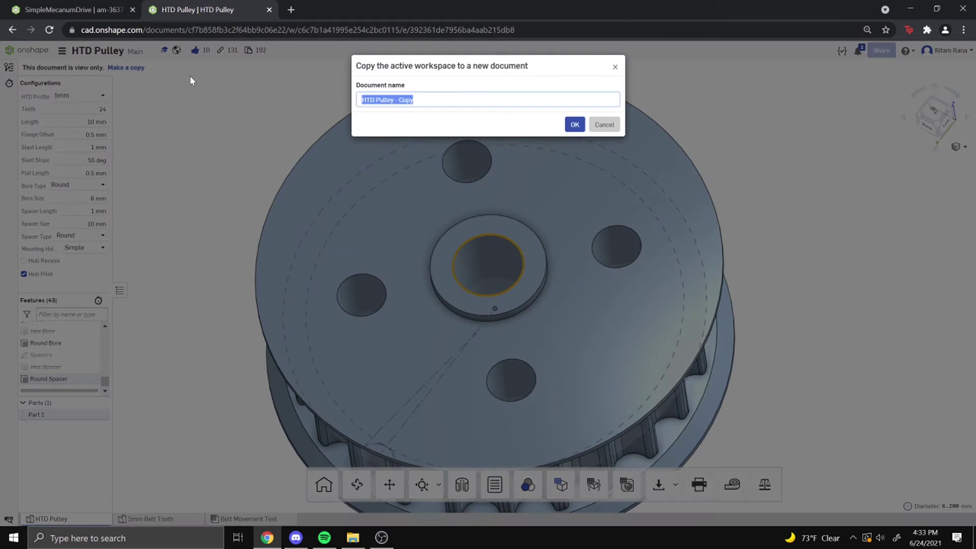
pyautogui.click(413, 99)
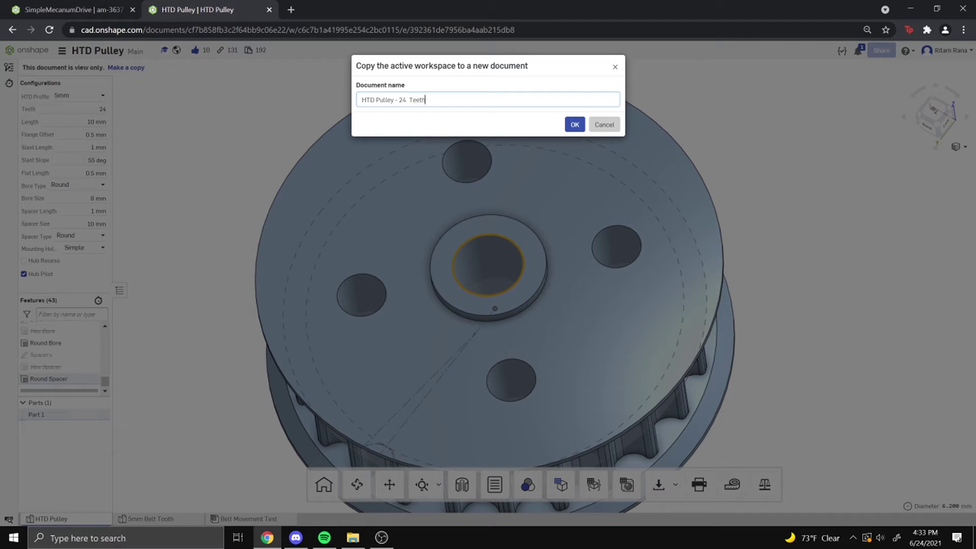
pyautogui.click(574, 125)
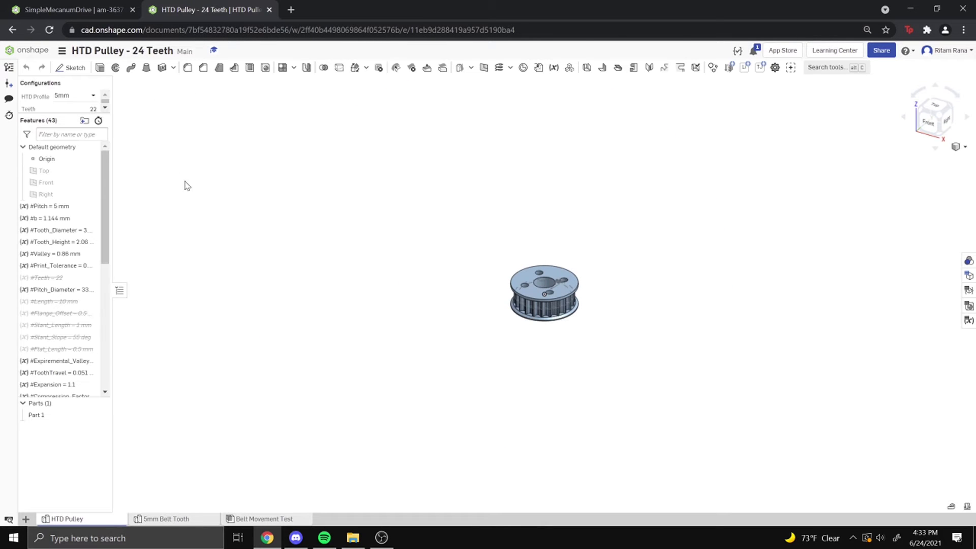
pyautogui.scroll(5, 557, 294)
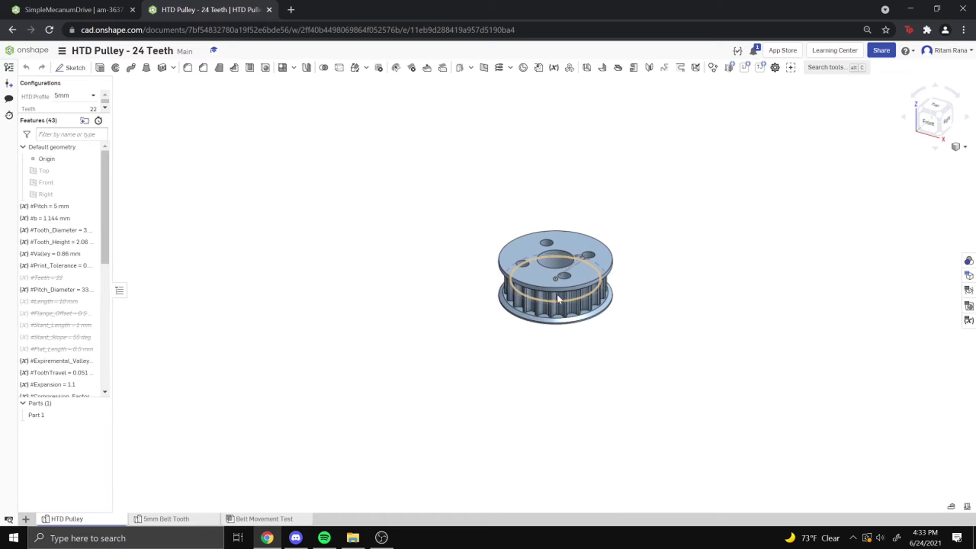
pyautogui.scroll(5, 561, 289)
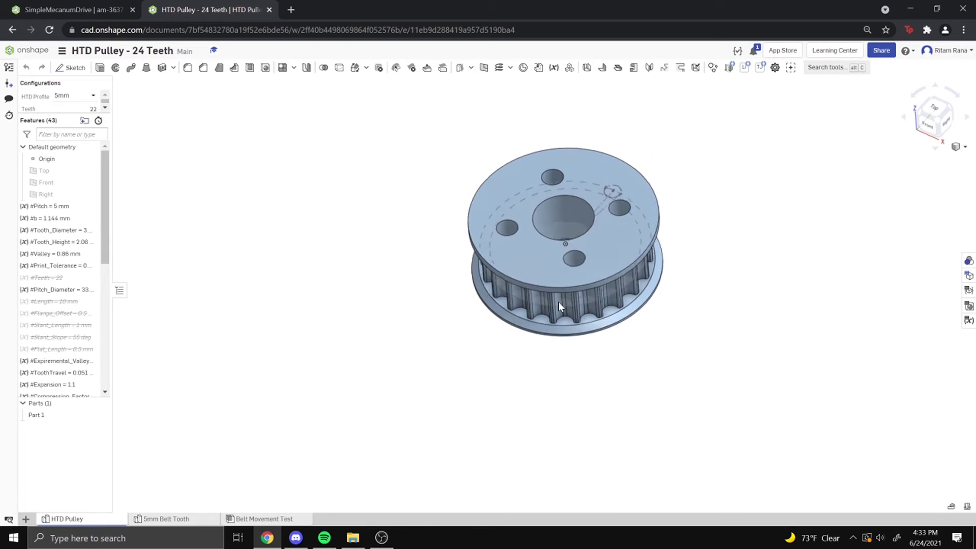
pyautogui.click(933, 106)
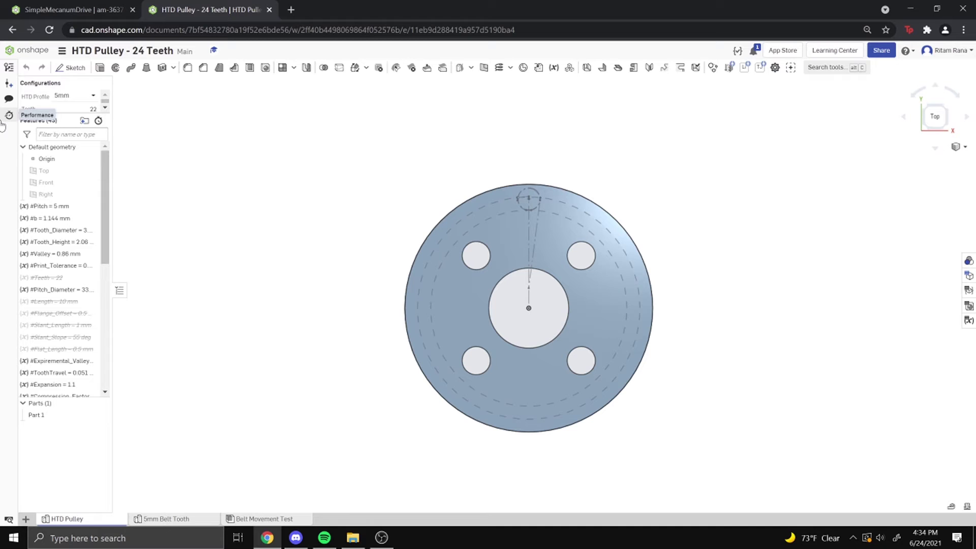
pyautogui.scroll(-5, 81, 213)
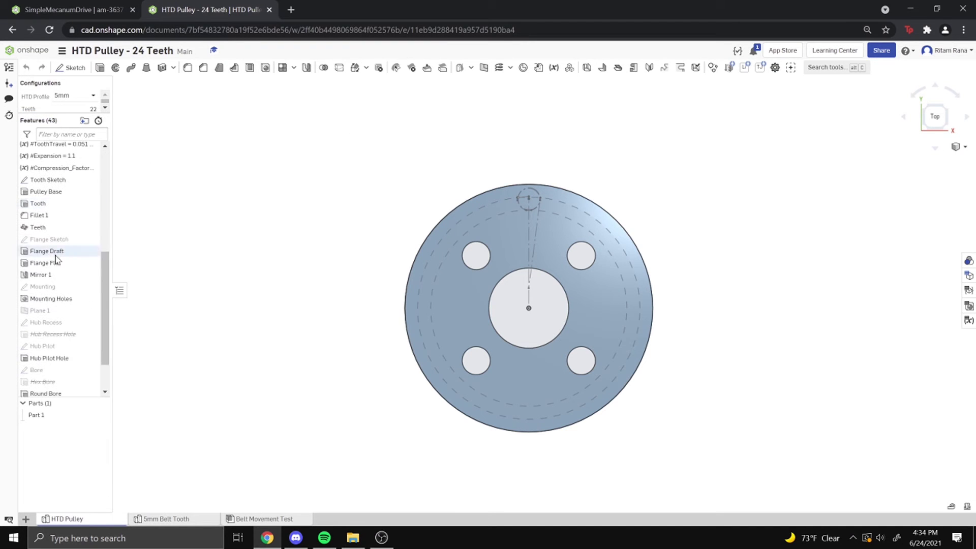
pyautogui.scroll(-2, 78, 199)
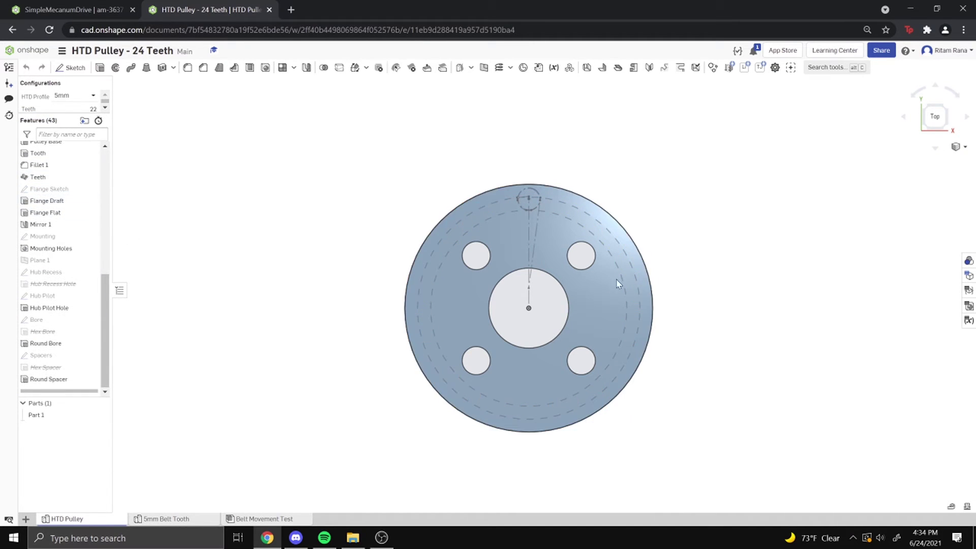
pyautogui.scroll(4, 579, 285)
pyautogui.hotkey('shift', '7')
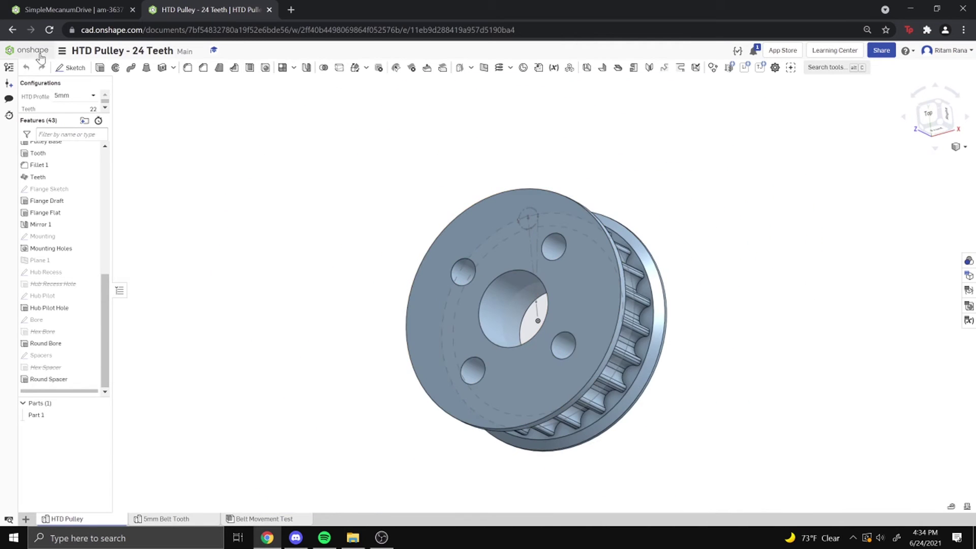
# Set the copy's Teeth to 24 and Bore Size to 6 mm in Configurations
pyautogui.moveTo(56, 113); pyautogui.dragTo(56, 162)
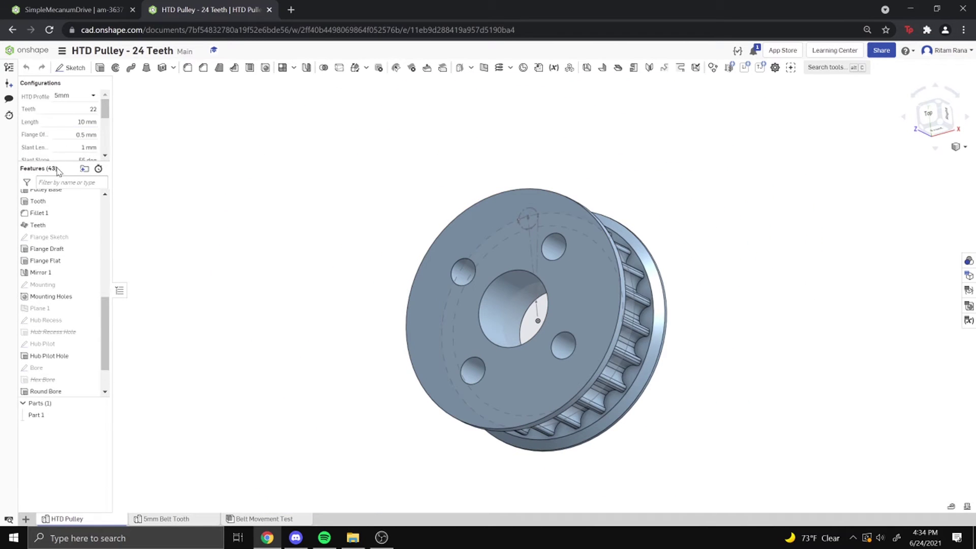
pyautogui.click(82, 107)
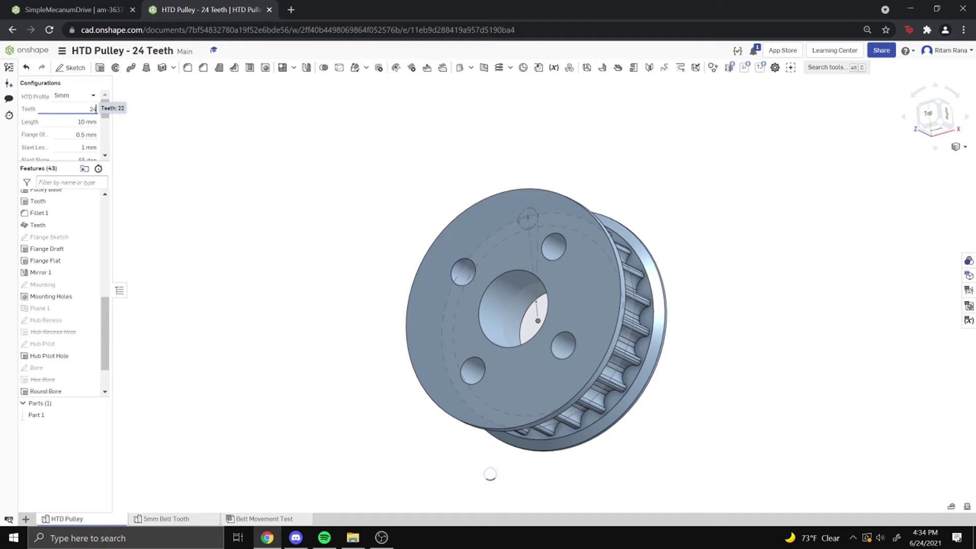
pyautogui.write('24')
pyautogui.moveTo(105, 108); pyautogui.dragTo(107, 133)
pyautogui.click(84, 125)
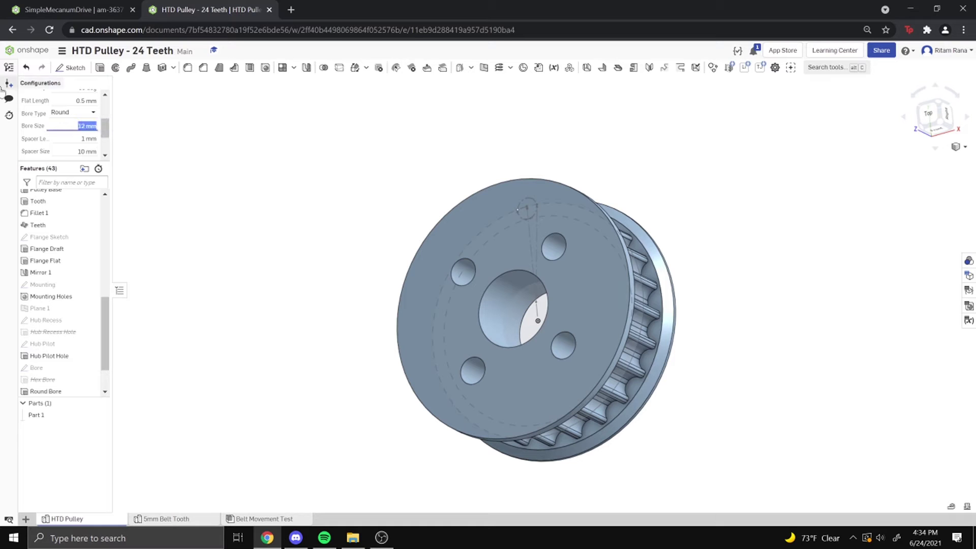
pyautogui.write('6')
pyautogui.press('Return')
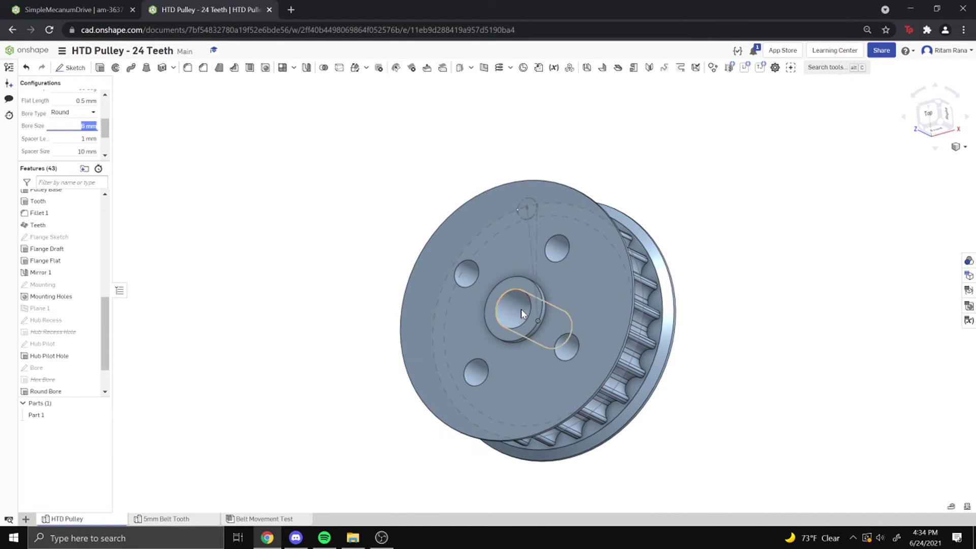
pyautogui.scroll(3, 531, 311)
pyautogui.hotkey('shift', '5')
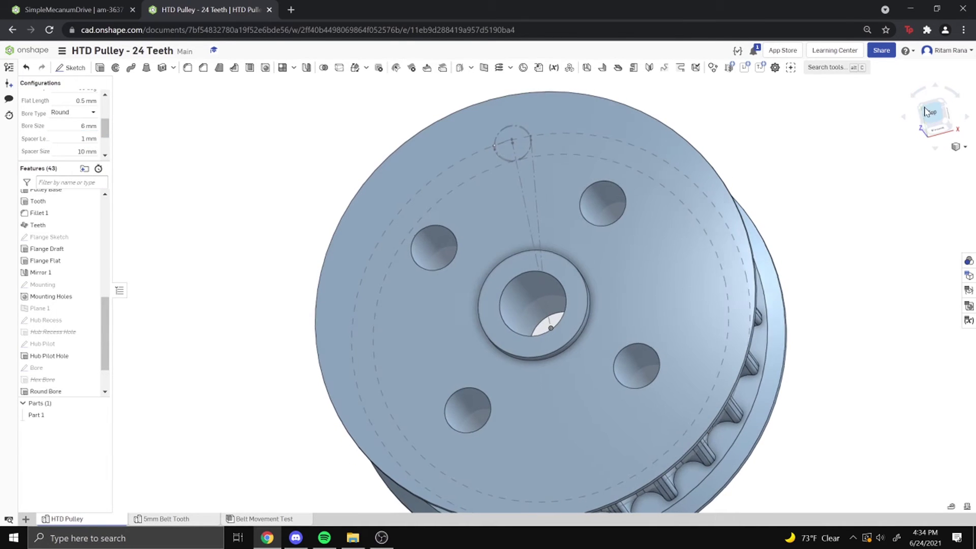
# Read the gearmotor shaft flat's length of 0.131 in, then switch back to HTD Pulley - 24 Teeth
pyautogui.press('f')
pyautogui.click(103, 5)
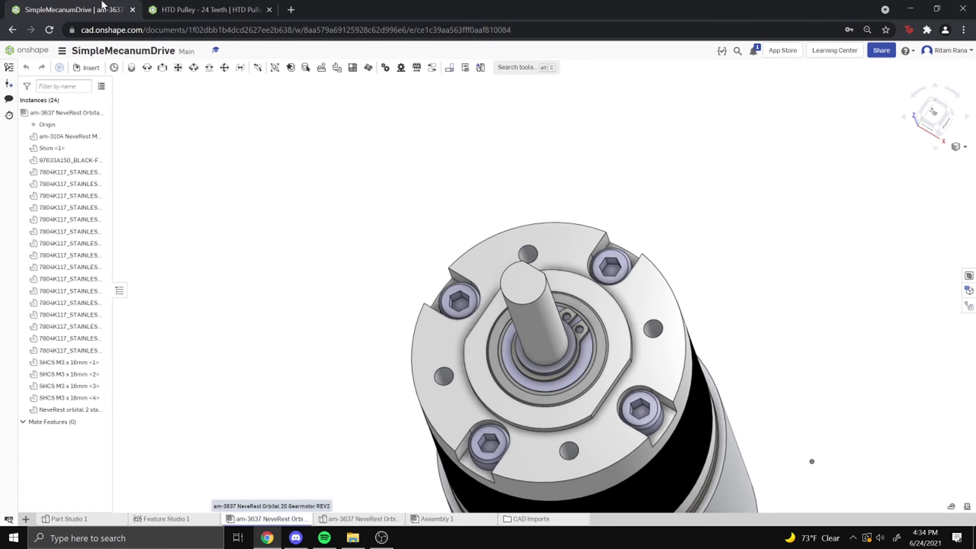
pyautogui.scroll(5, 511, 240)
pyautogui.scroll(2, 511, 241)
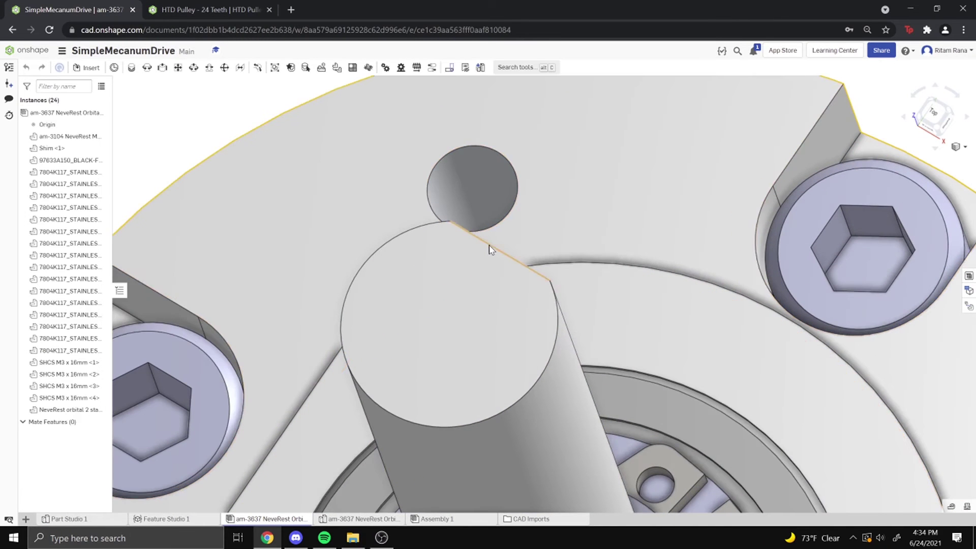
pyautogui.click(496, 245)
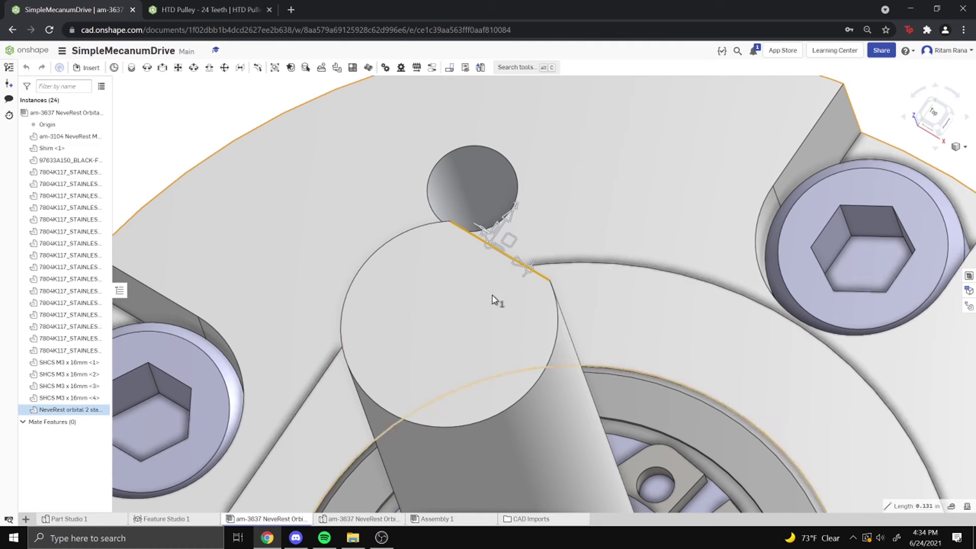
pyautogui.click(234, 5)
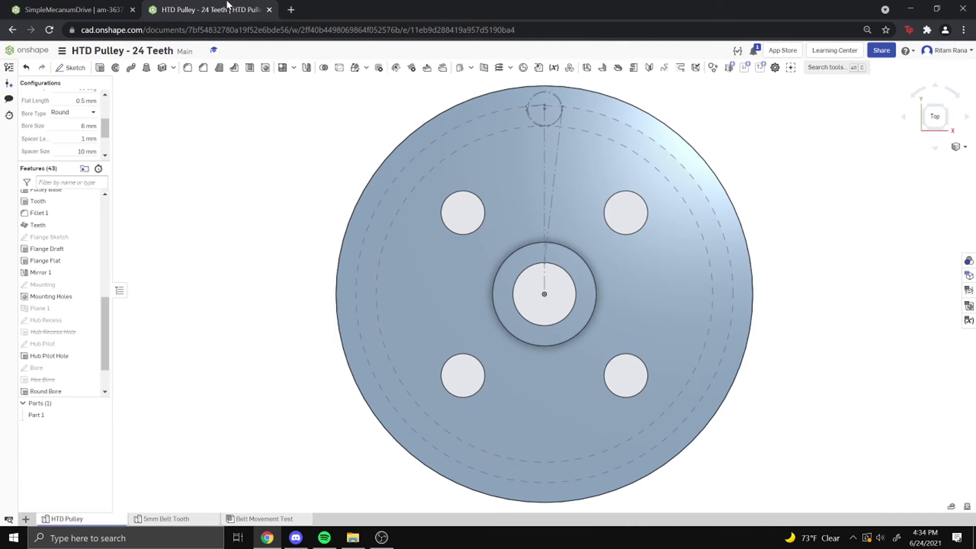
# Start a sketch on the Round Spacer face and draw a line across the bore
pyautogui.click(81, 70)
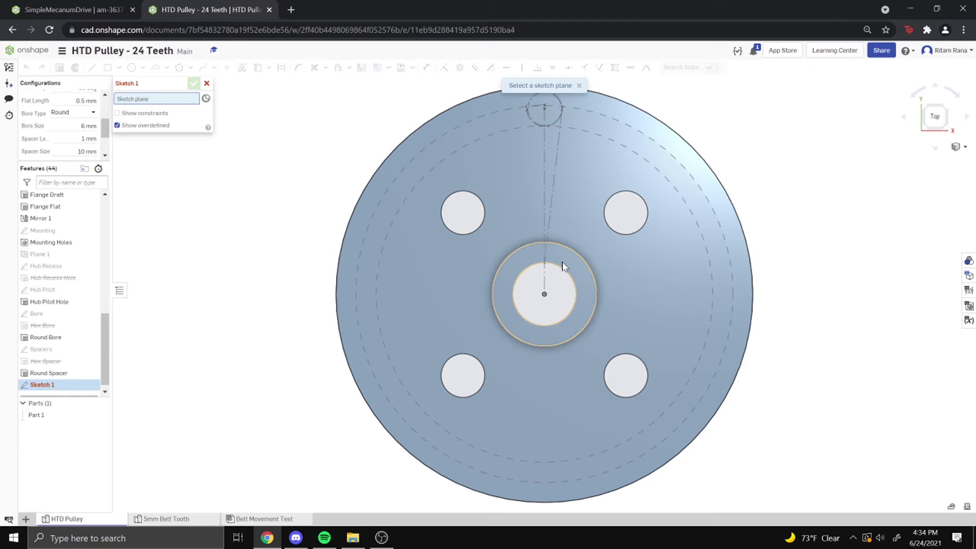
pyautogui.click(537, 258)
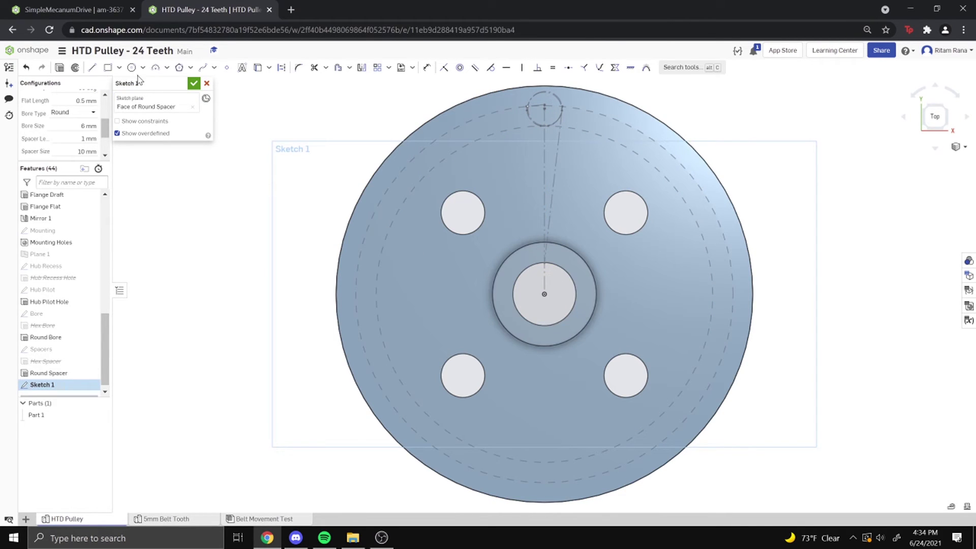
pyautogui.click(92, 67)
pyautogui.click(514, 304)
pyautogui.click(573, 304)
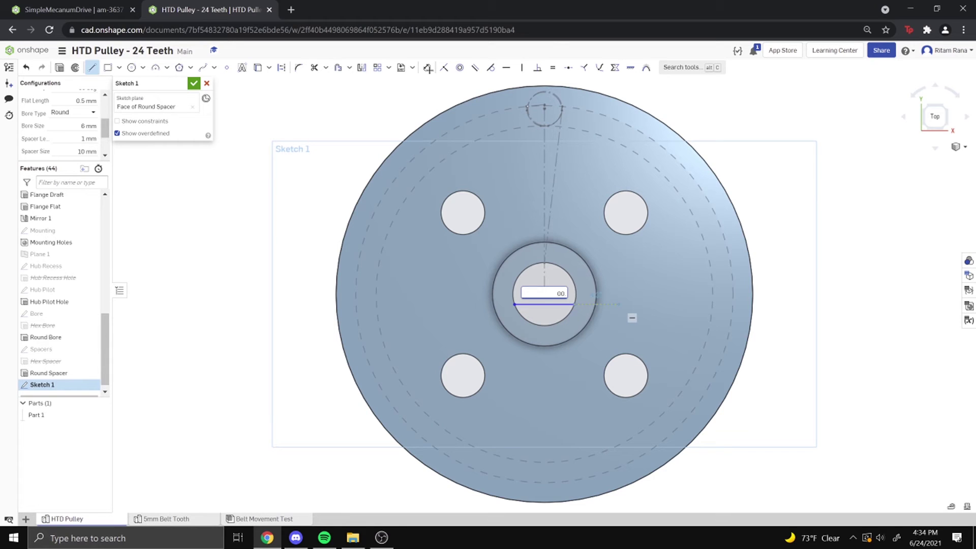
# Dimension the bore line to 0.131 in
pyautogui.click(427, 68)
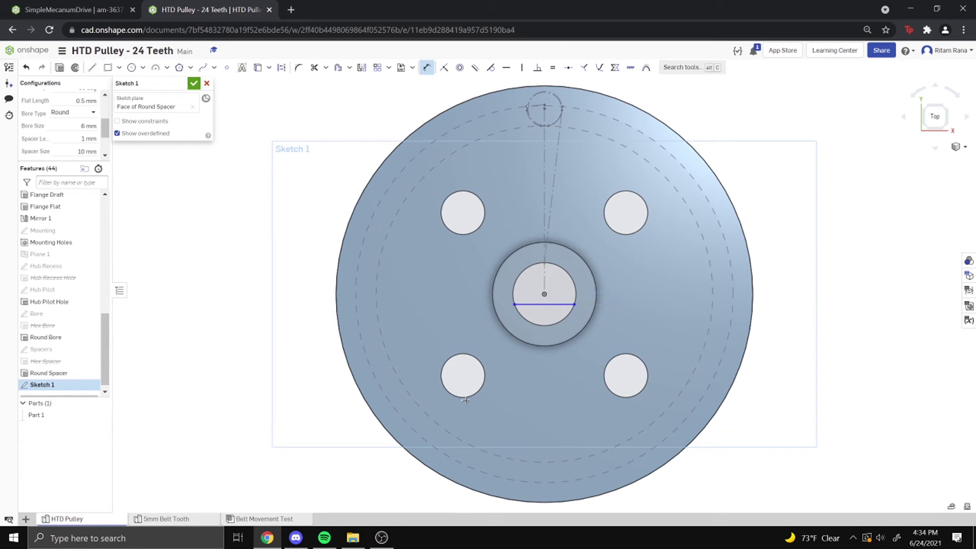
pyautogui.click(541, 303)
pyautogui.click(539, 361)
pyautogui.write('0.131 in')
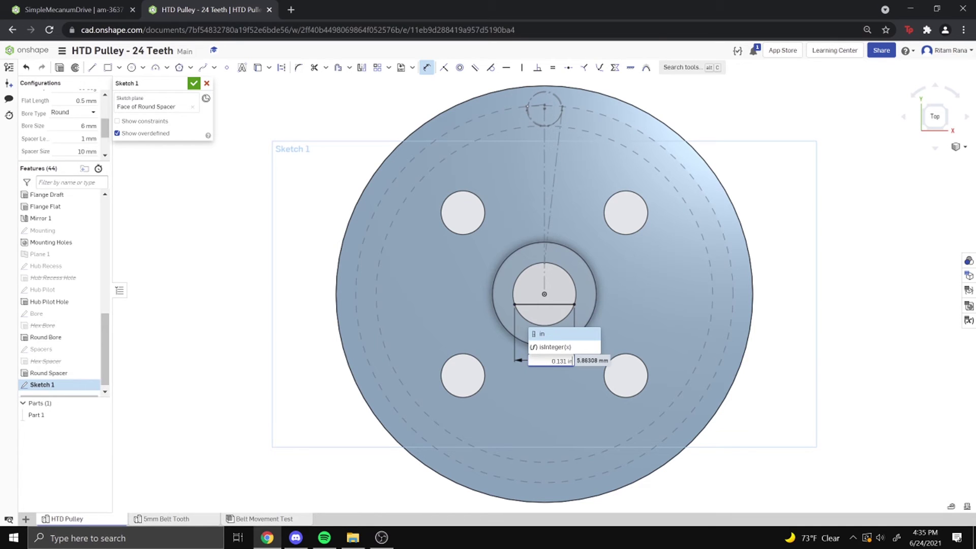
pyautogui.press('Return')
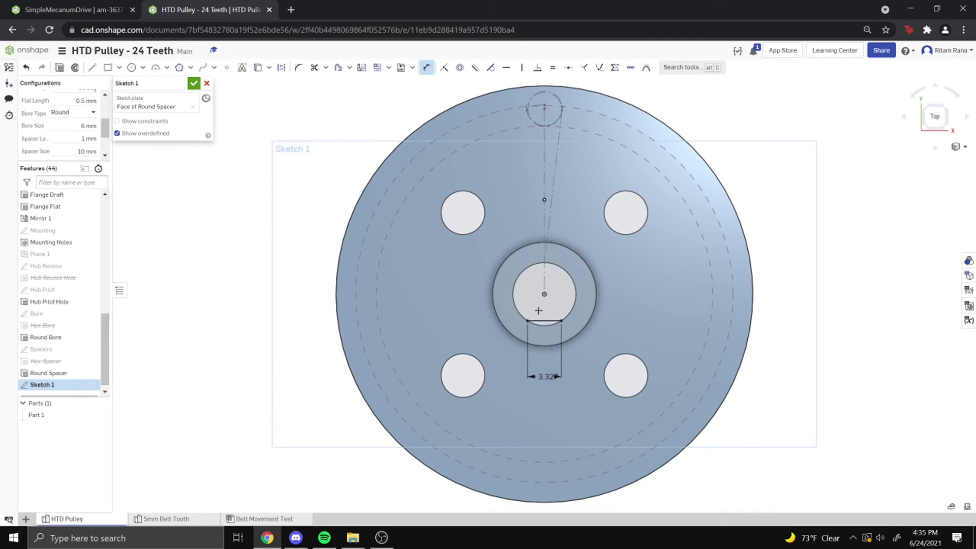
pyautogui.scroll(5, 538, 308)
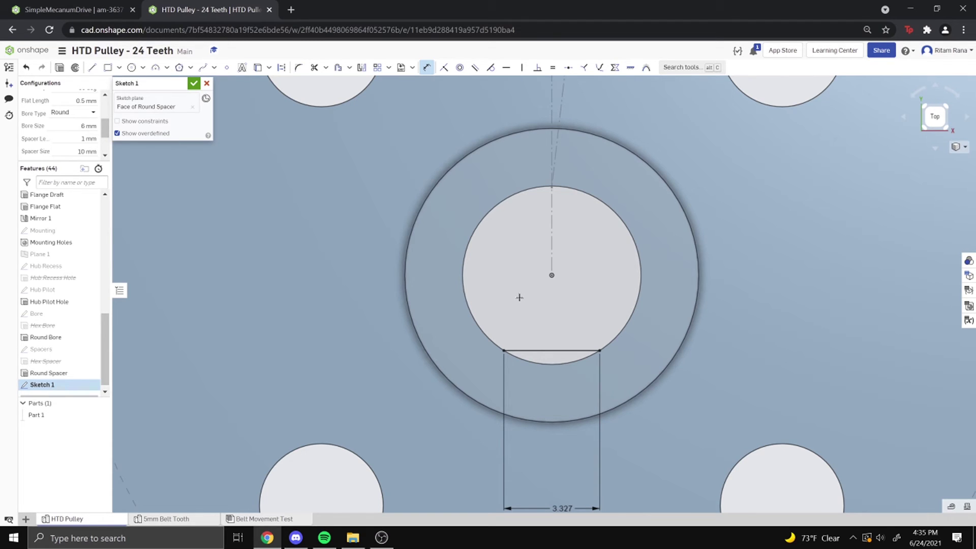
# Draw an arc under the chord and make it coincident with the bore circle
pyautogui.press('Escape')
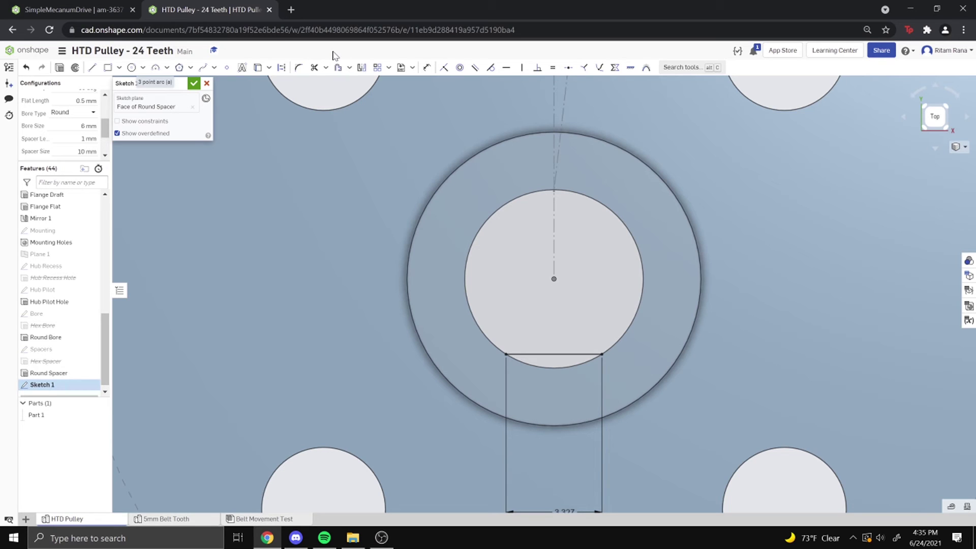
pyautogui.press('o')
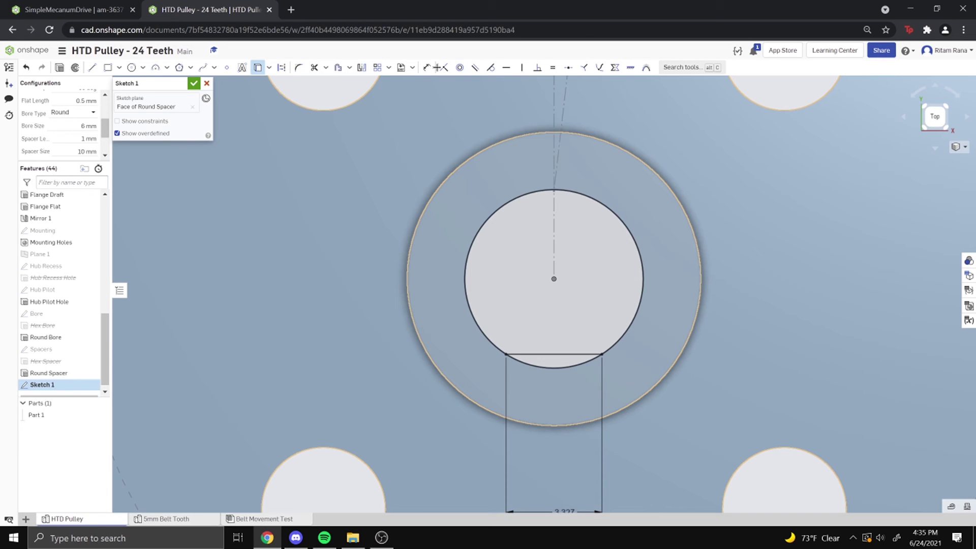
pyautogui.press('a')
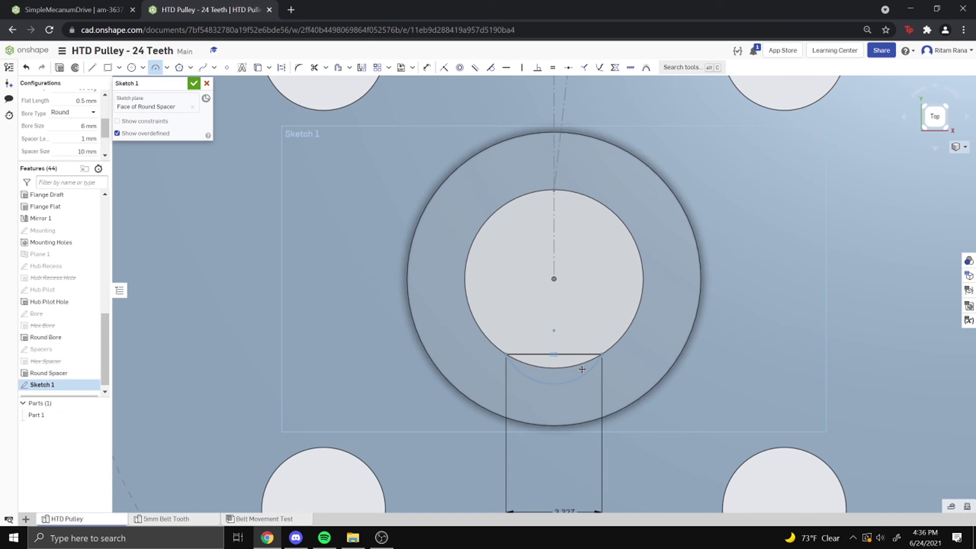
pyautogui.click(549, 367)
pyautogui.press('i')
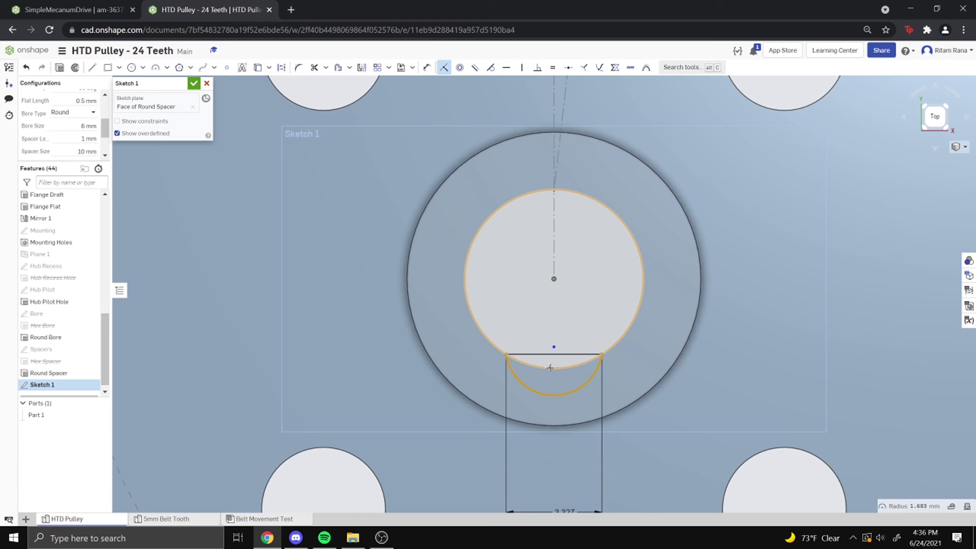
pyautogui.click(549, 367)
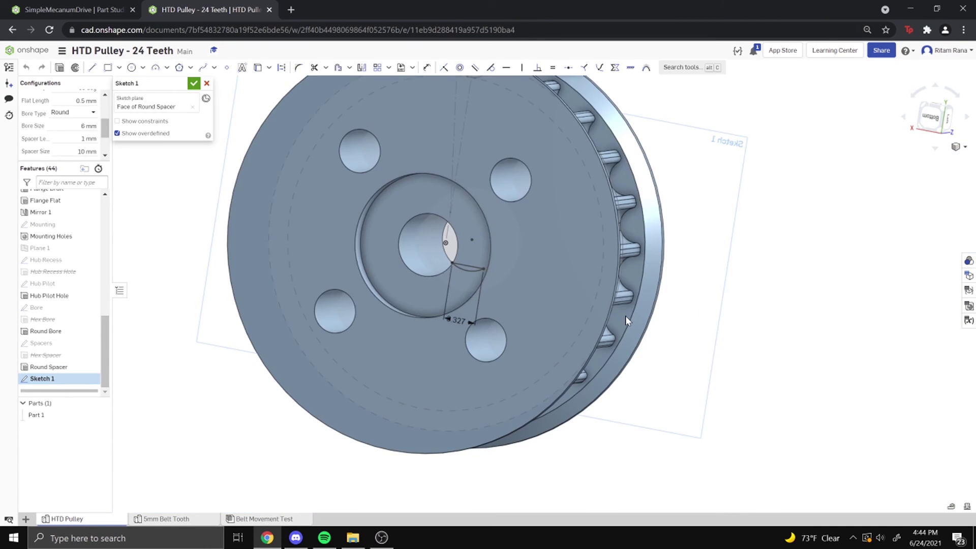
# View the sketch plane face-on and finish Sketch 1
pyautogui.moveTo(625, 315); pyautogui.dragTo(626, 309, button='right')
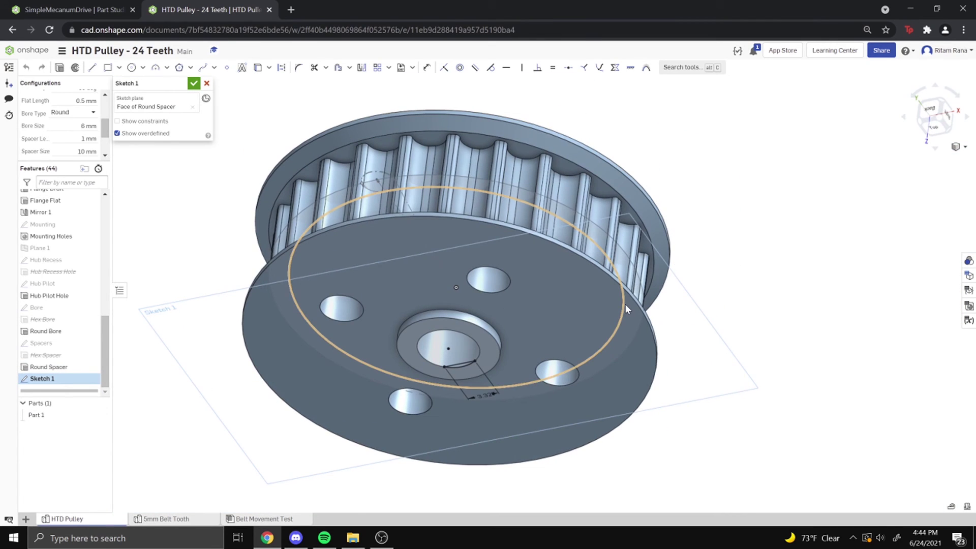
pyautogui.scroll(-5, 474, 371)
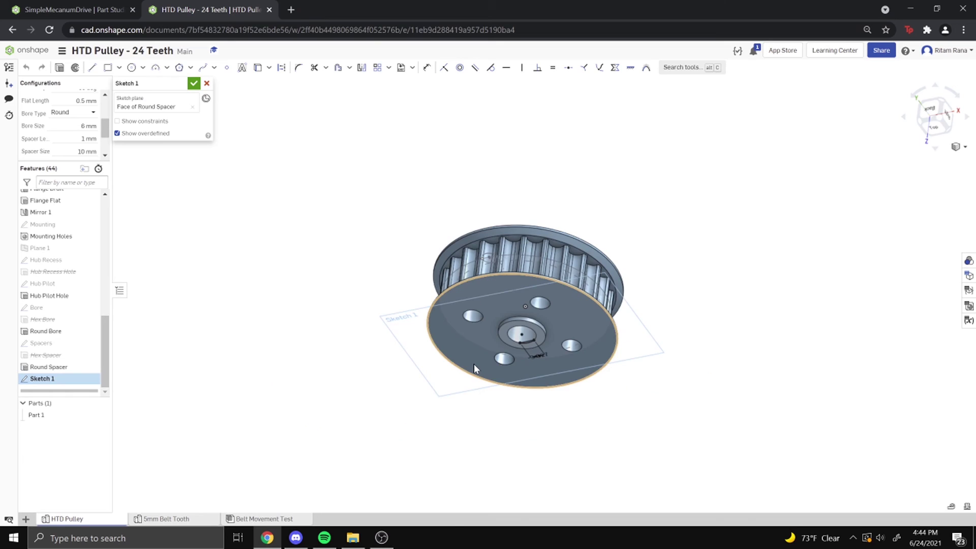
pyautogui.press('n')
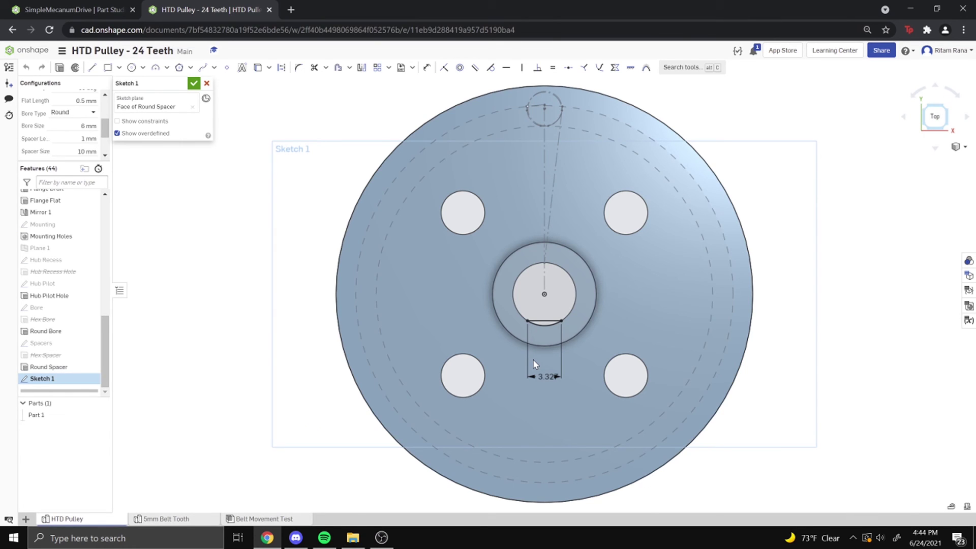
pyautogui.scroll(5, 533, 364)
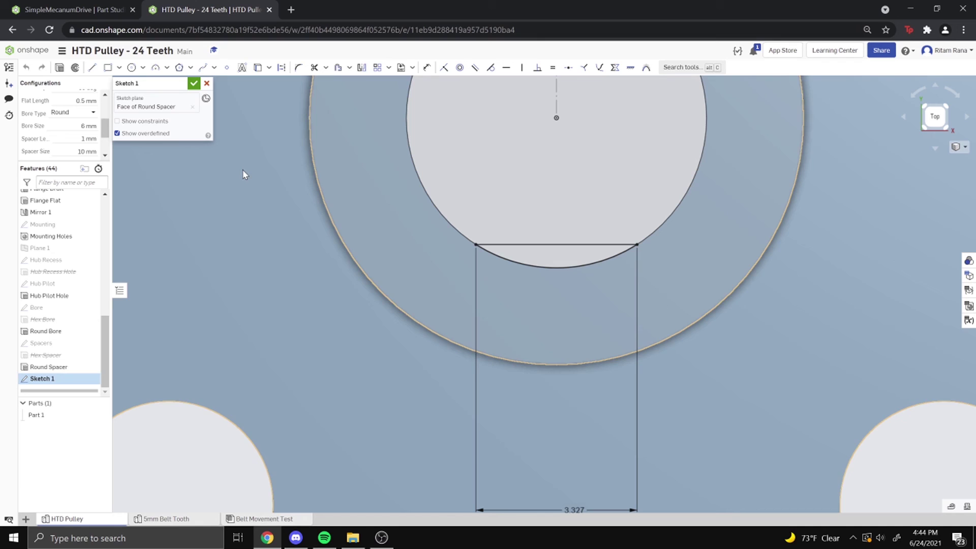
pyautogui.click(193, 84)
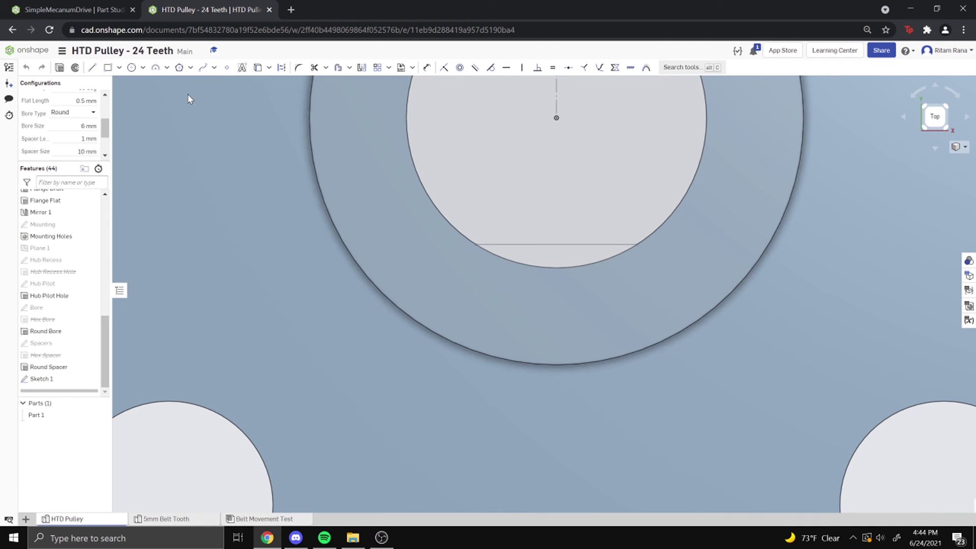
# Start an Add extrude of the sliver region below the chord
pyautogui.hotkey('shift', 'e')
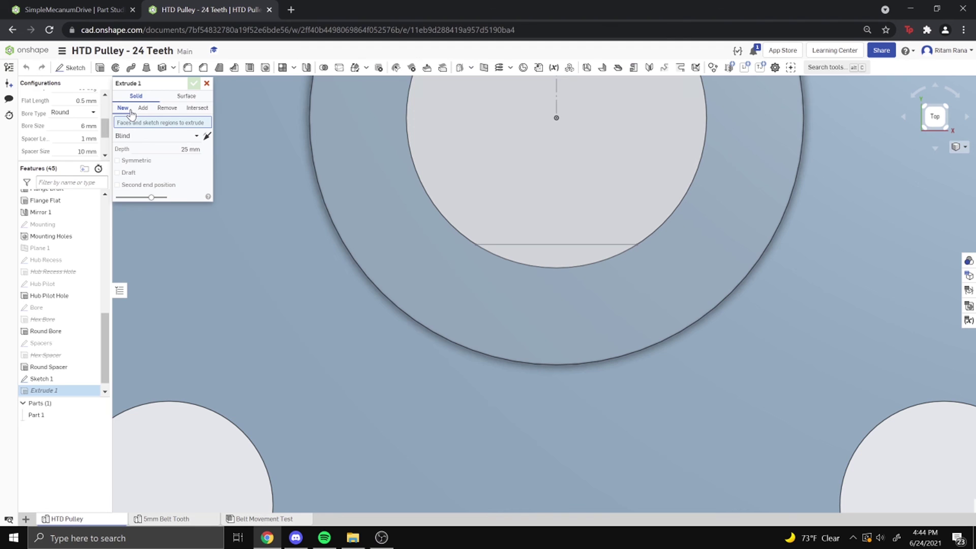
pyautogui.click(143, 107)
pyautogui.scroll(-3, 535, 259)
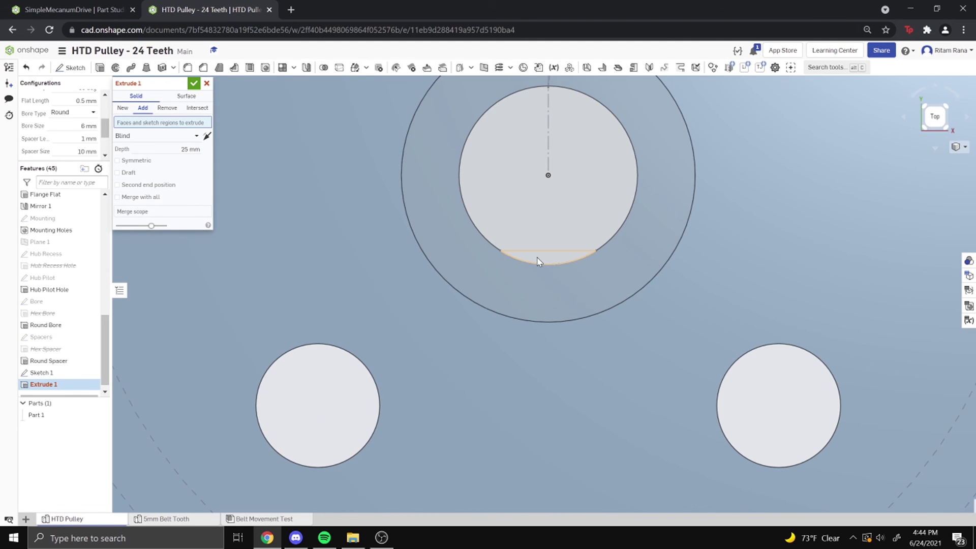
pyautogui.click(538, 261)
# Extrude up to the Hub Pilot Hole face, merged with Part 1, and confirm
pyautogui.click(155, 144)
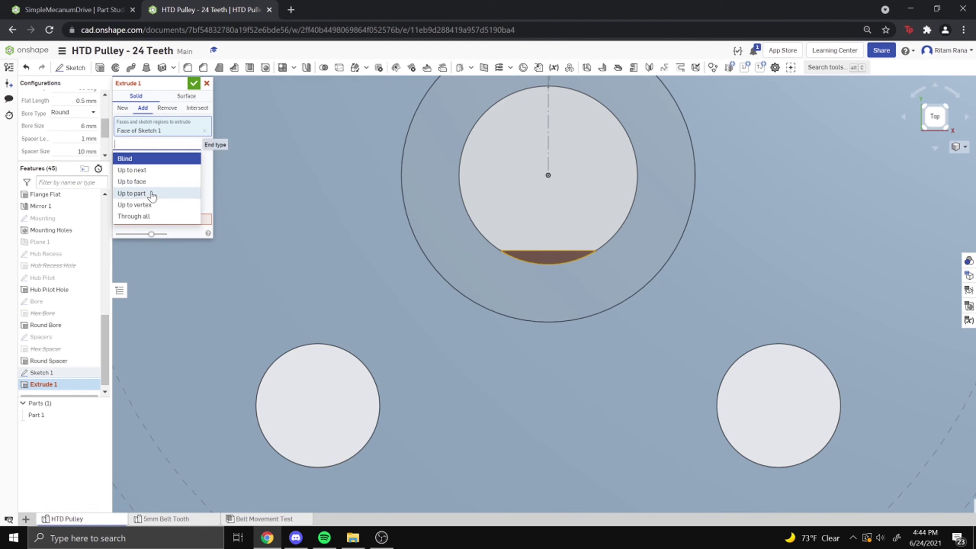
pyautogui.click(148, 181)
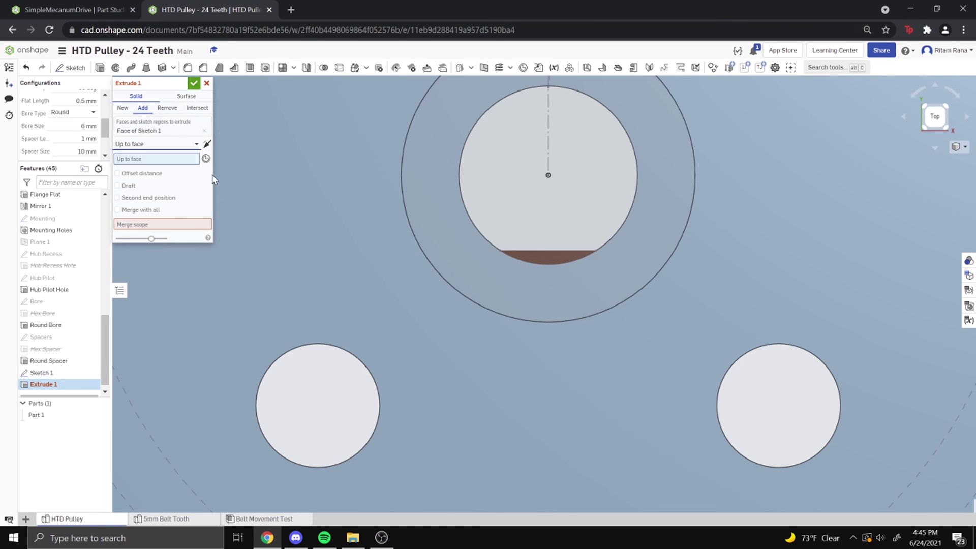
pyautogui.scroll(-5, 304, 169)
pyautogui.moveTo(341, 155); pyautogui.dragTo(332, 176, button='right')
pyautogui.click(271, 169)
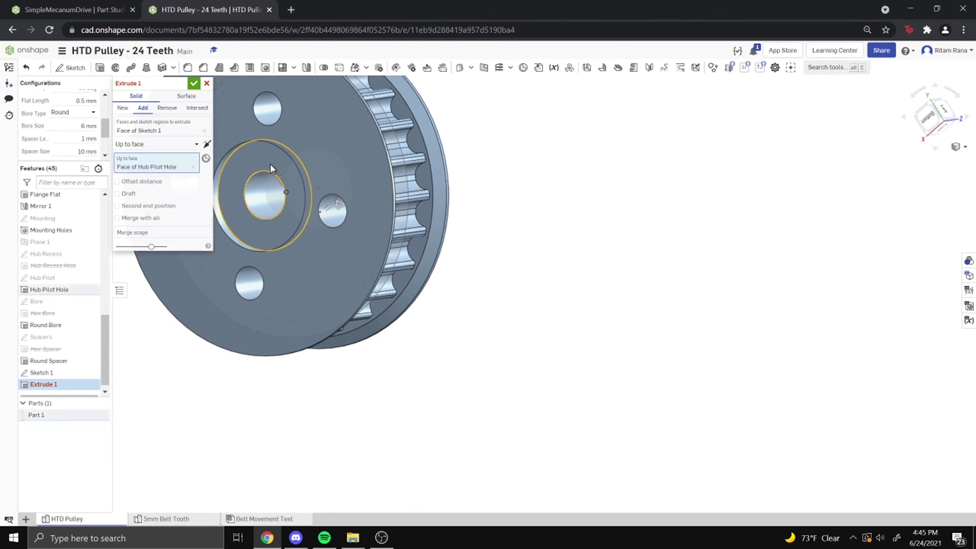
pyautogui.moveTo(304, 194)
pyautogui.mouseDown(button='right')
pyautogui.moveTo(407, 200)
pyautogui.moveTo(288, 195)
pyautogui.mouseUp(button='right')
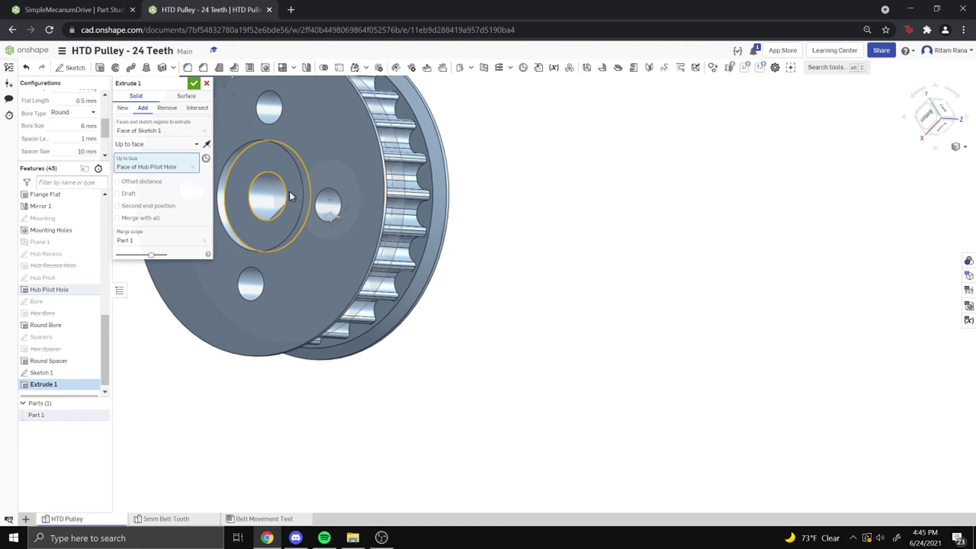
pyautogui.scroll(5, 233, 278)
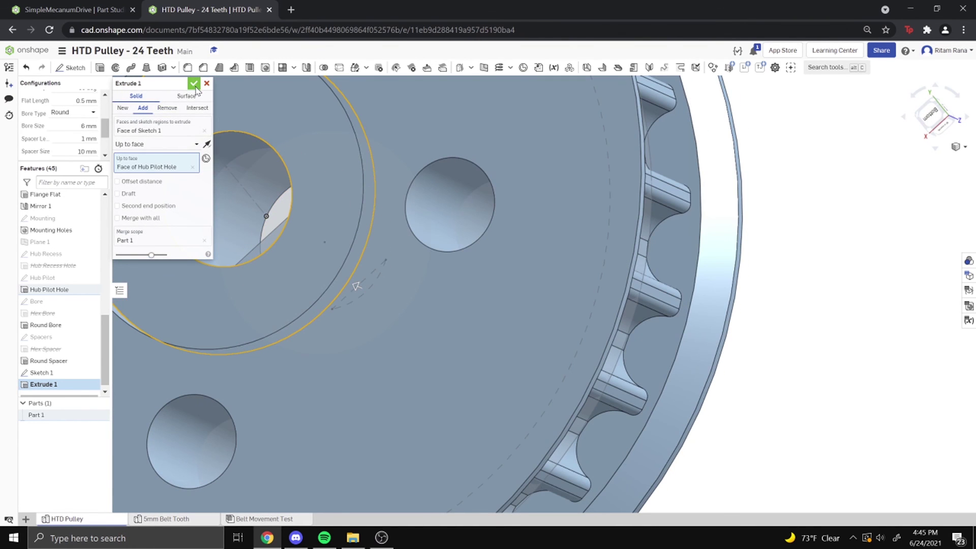
pyautogui.click(194, 83)
pyautogui.moveTo(226, 266); pyautogui.dragTo(256, 214, button='right')
# Orbit around the pulley to inspect the bore's flat, then view it from the Bottom
pyautogui.scroll(5, 305, 209)
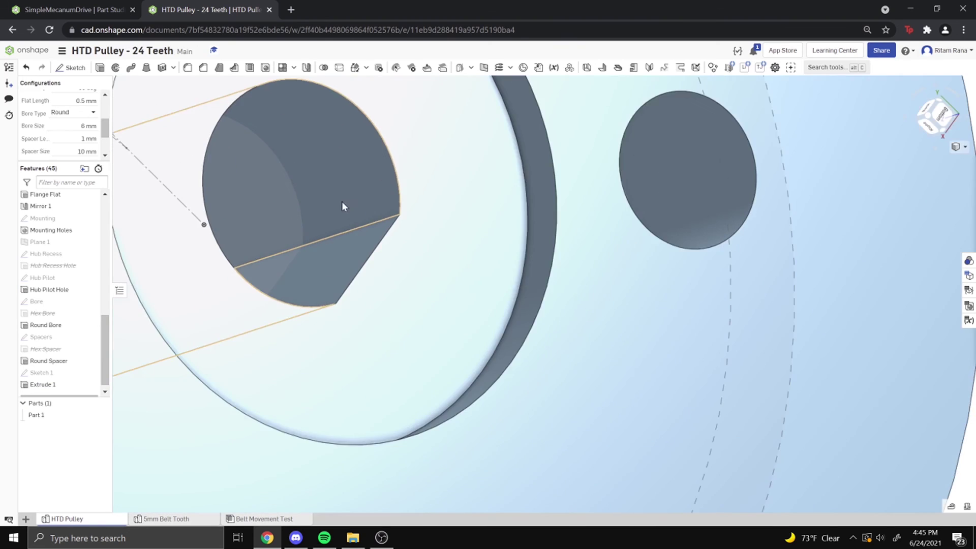
pyautogui.scroll(-5, 358, 231)
pyautogui.moveTo(358, 231); pyautogui.dragTo(298, 251, button='right')
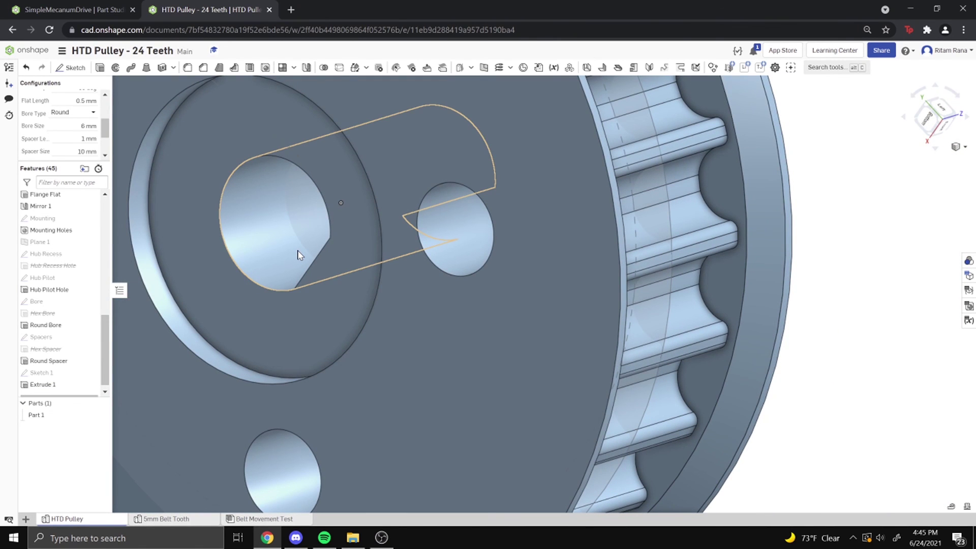
pyautogui.scroll(-5, 452, 239)
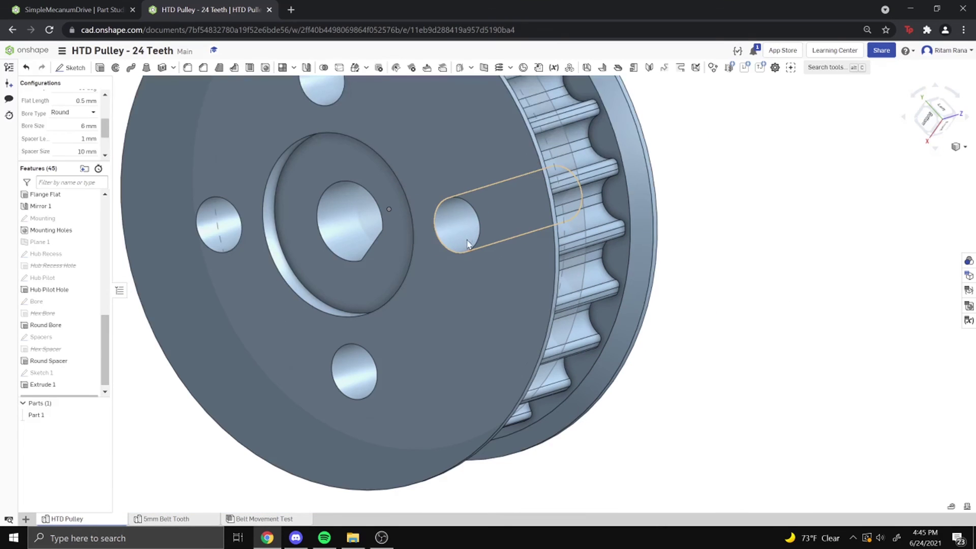
pyautogui.scroll(2, 449, 249)
pyautogui.moveTo(449, 249); pyautogui.dragTo(501, 218, button='right')
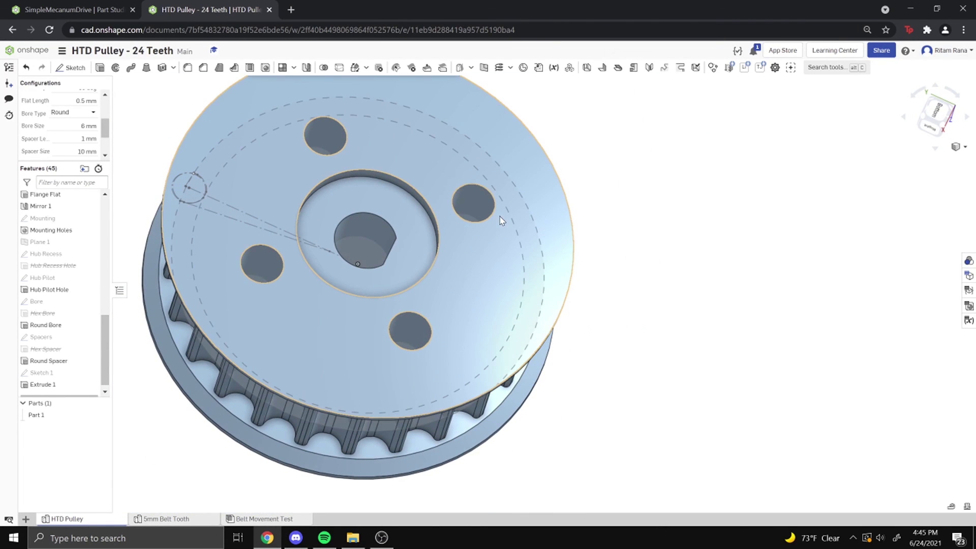
pyautogui.click(941, 114)
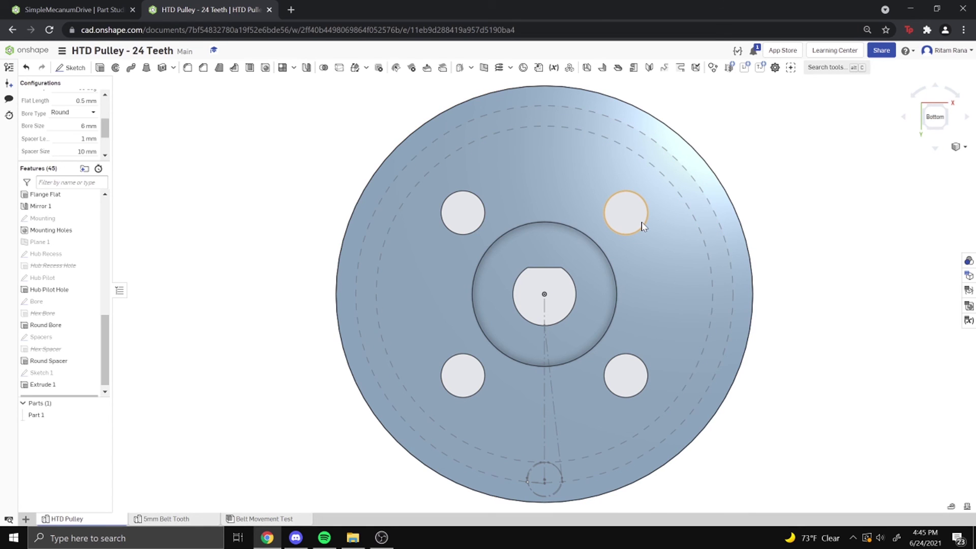